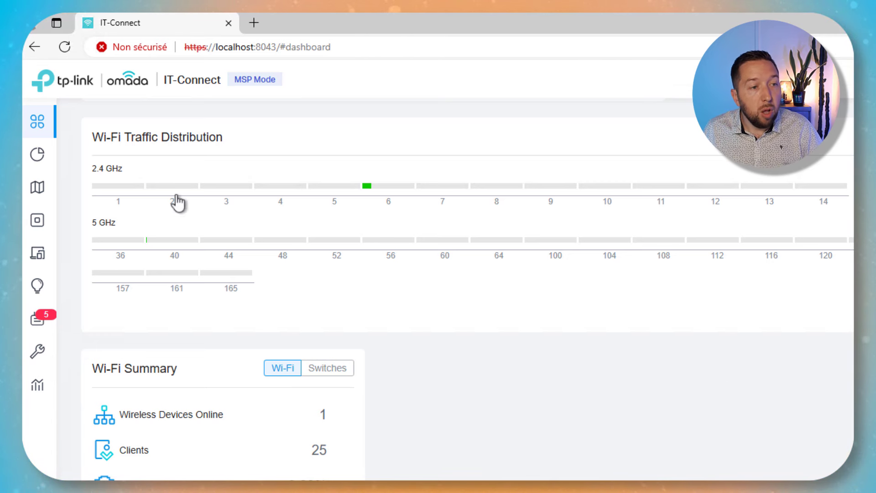
Step: Open the site's Network Security ACL settings and review the Switch ACL and EAP ACL rule pages
mouse_move(53, 148)
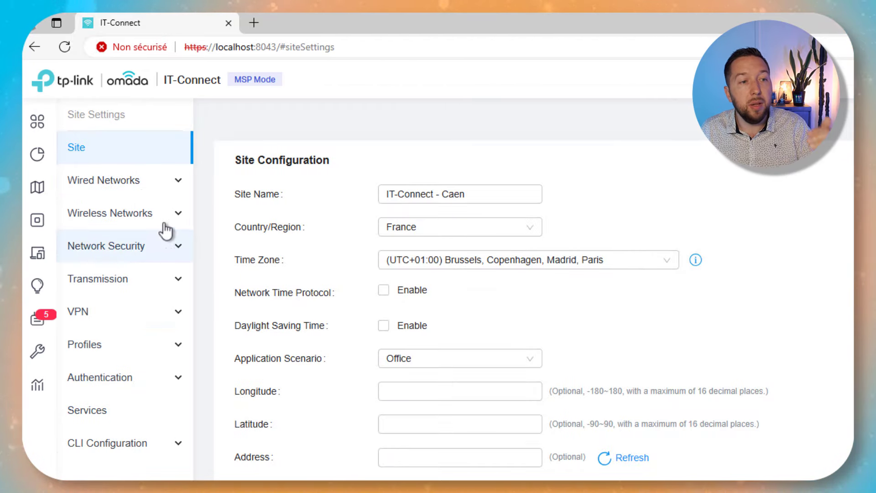
click(159, 252)
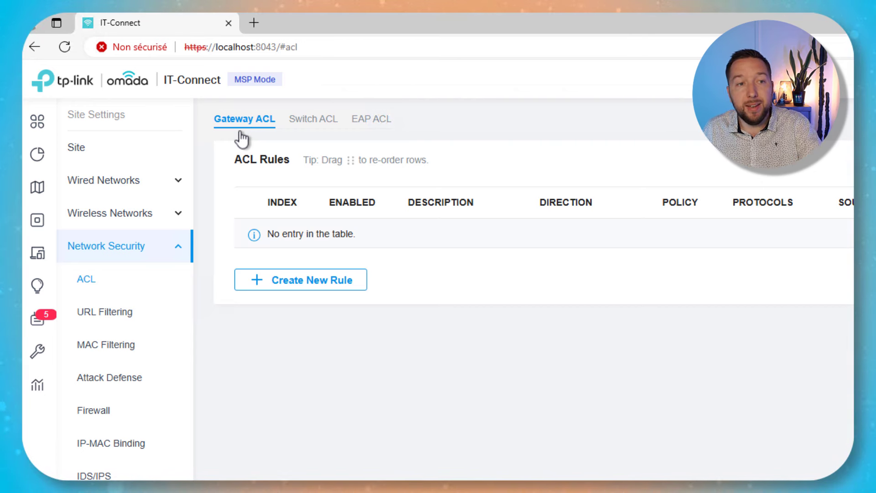
click(306, 120)
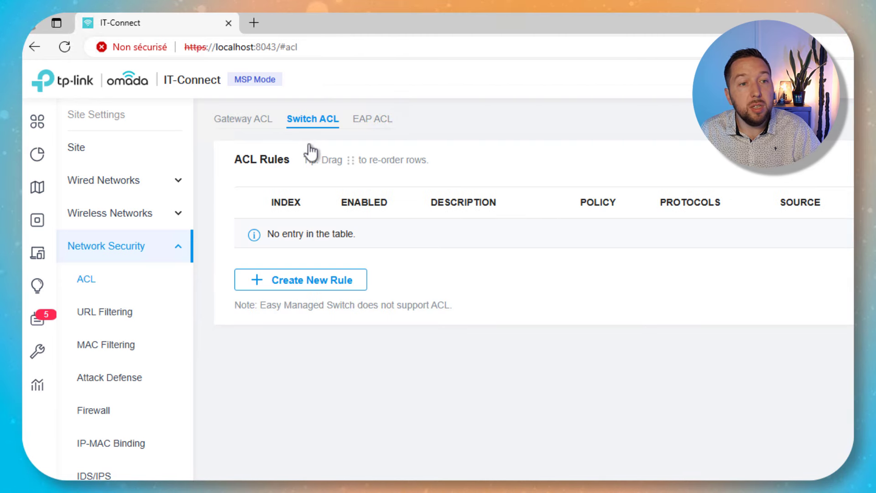
click(290, 287)
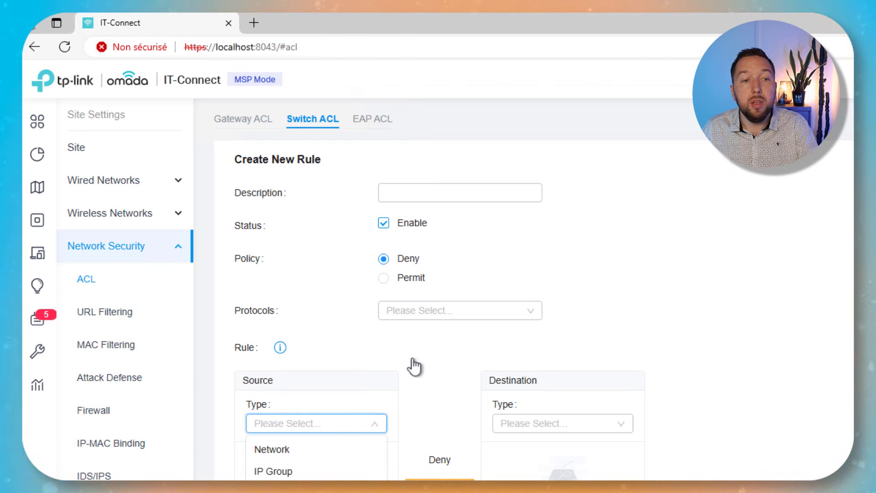
click(380, 124)
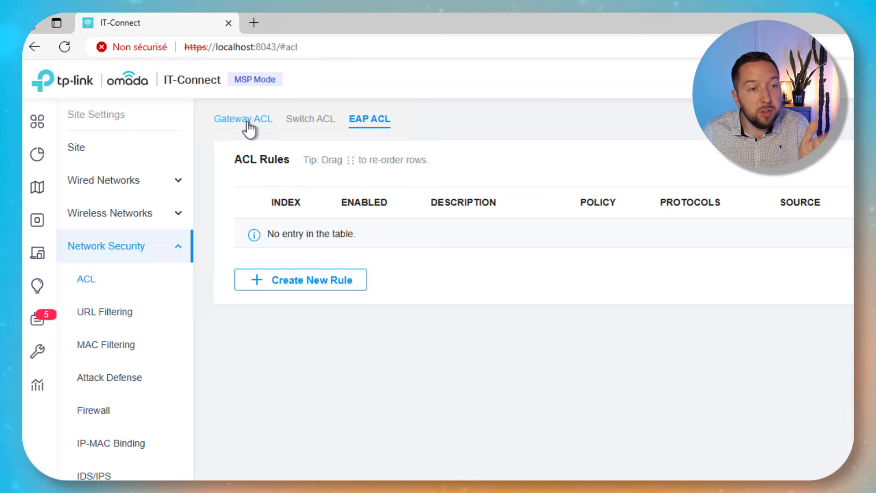
click(295, 123)
click(372, 125)
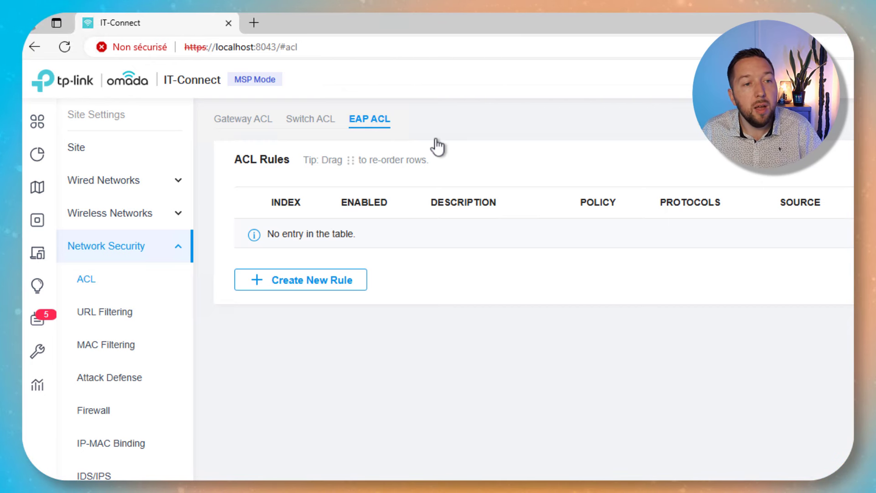
Step: Start a new Gateway ACL rule and look through its direction, protocol and source type choices
click(270, 121)
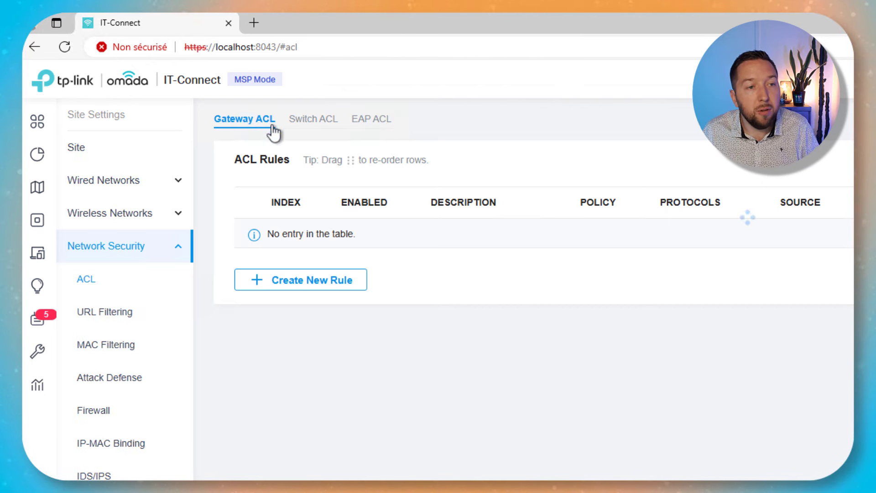
click(329, 282)
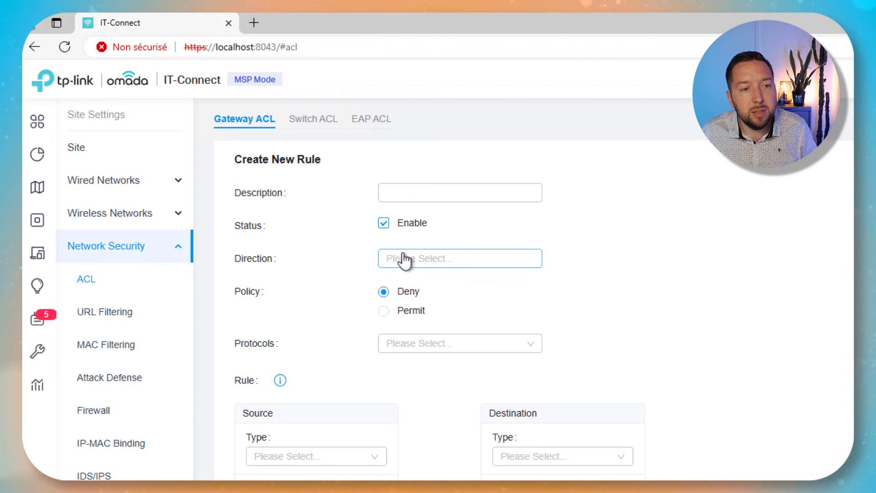
click(466, 260)
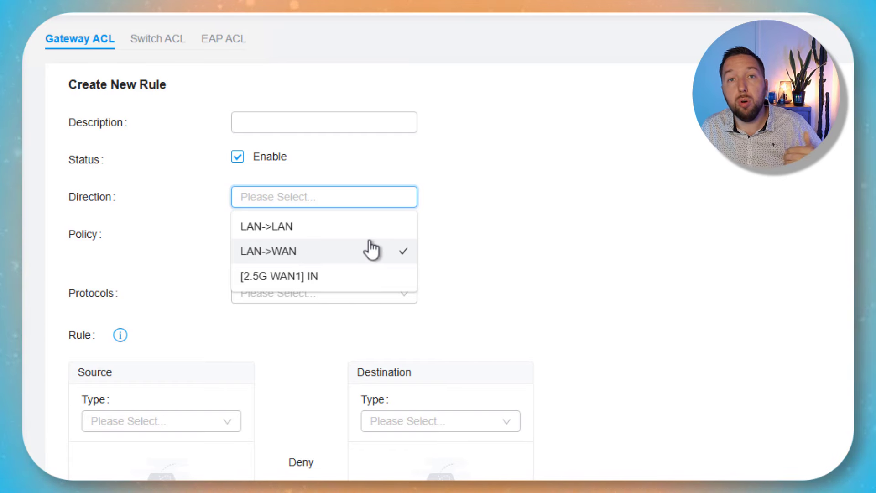
click(422, 298)
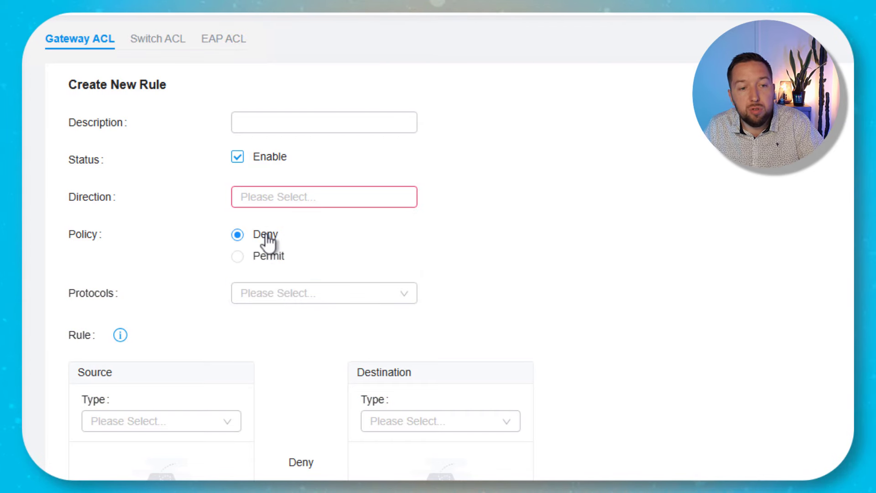
click(283, 297)
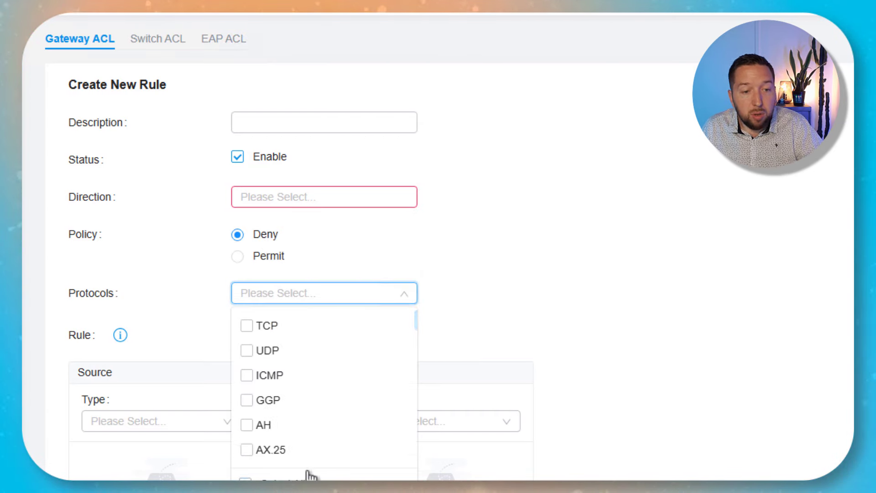
click(528, 302)
scroll(525, 302, down, 3)
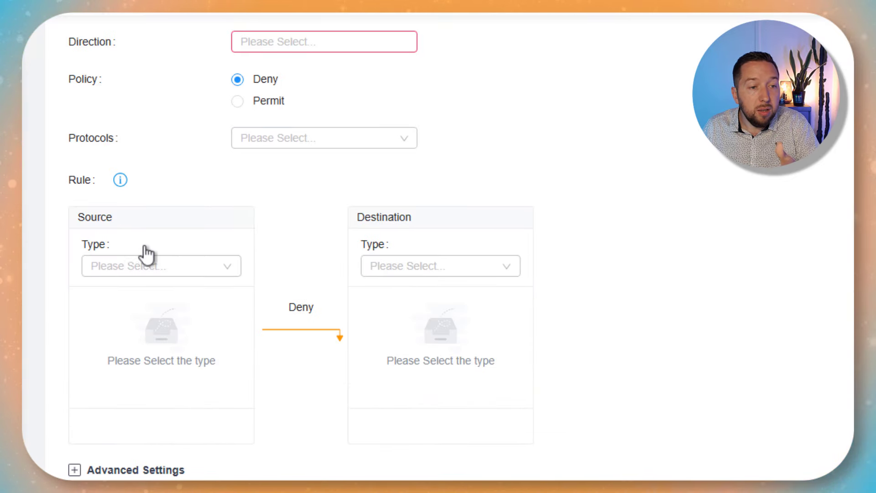
click(165, 274)
click(531, 178)
scroll(521, 182, up, 3)
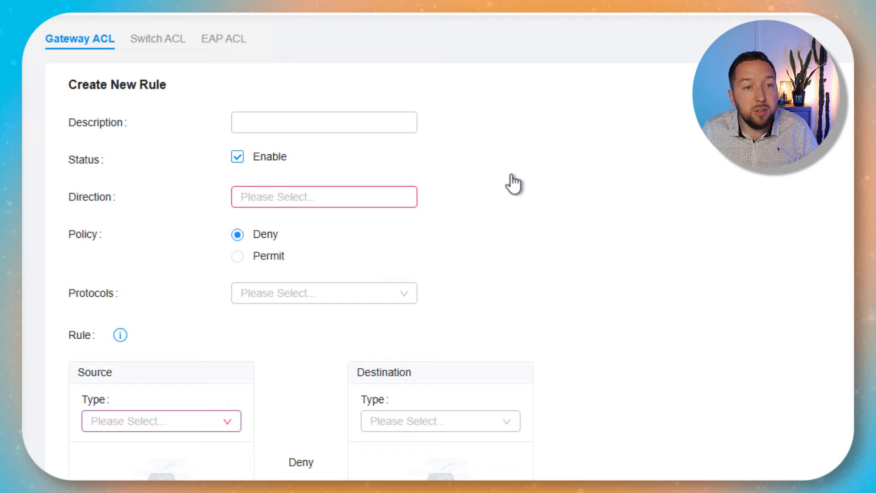
Step: Set the rule's direction to LAN->LAN and choose the LAN(Default) network as its source
click(304, 201)
click(302, 228)
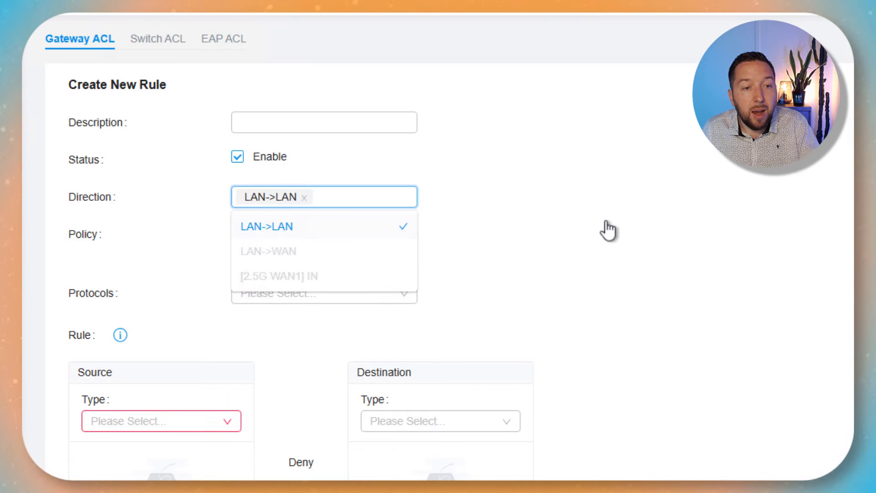
scroll(609, 228, down, 3)
click(142, 274)
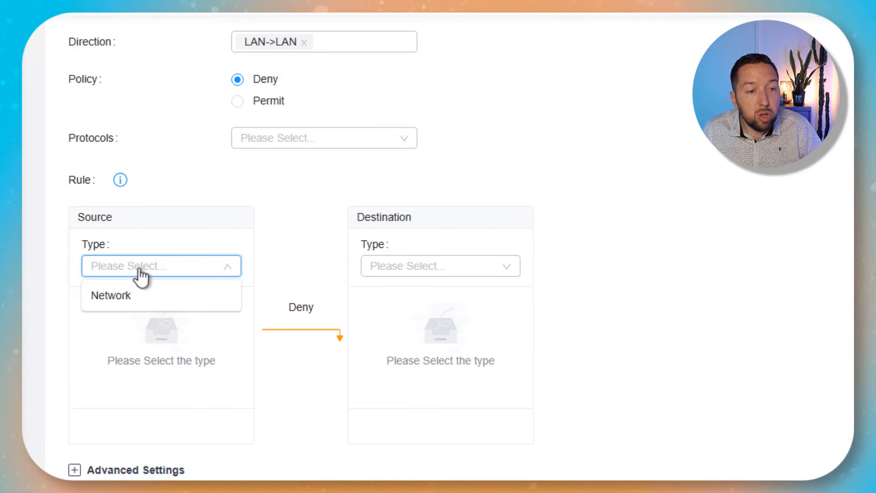
click(136, 297)
click(87, 330)
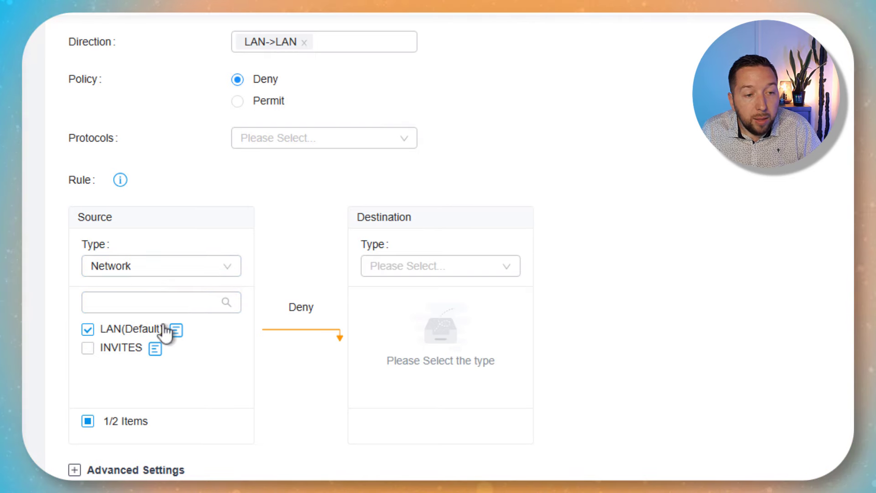
Step: Set the rule's destination type to Network and select the INVITES network
click(445, 274)
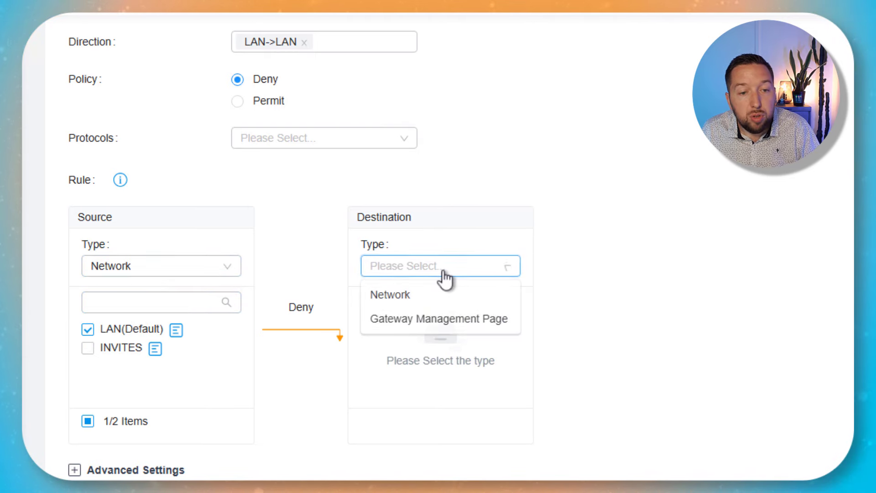
click(421, 308)
click(368, 349)
Step: Expand the rule's advanced settings, enable Bi-Directional and review the source and destination configuration
scroll(624, 351, down, 1)
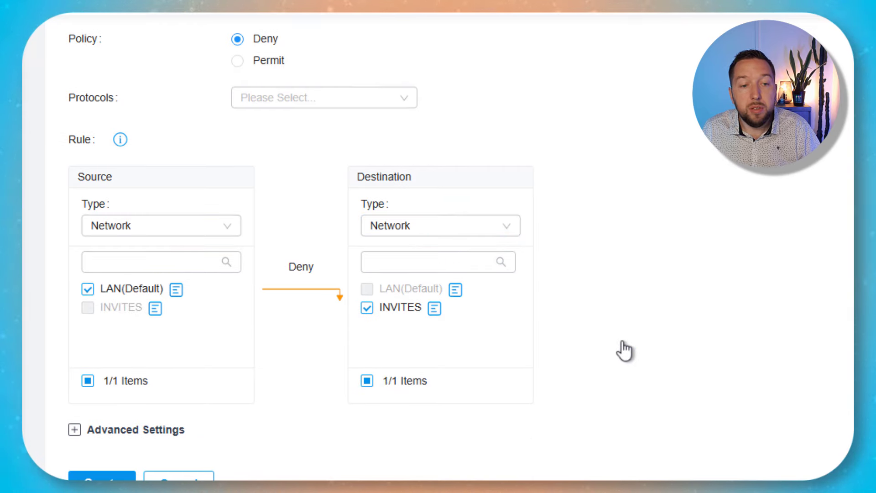
click(76, 432)
scroll(192, 397, down, 4)
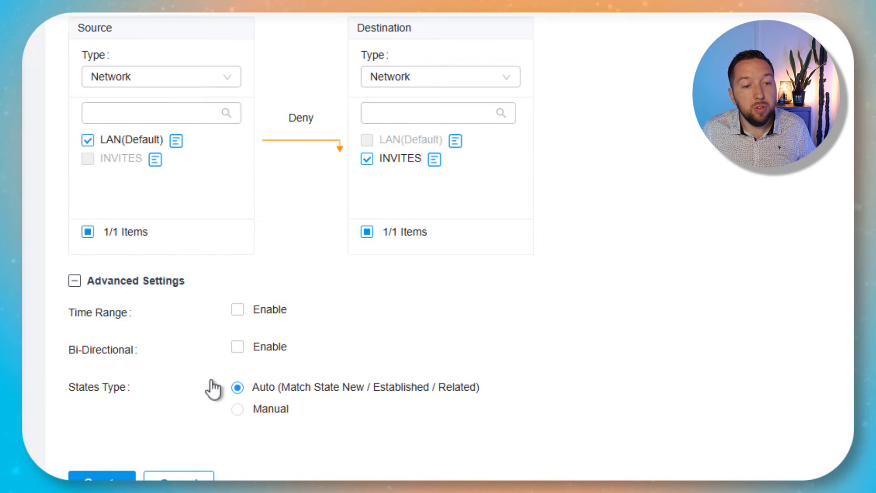
click(238, 348)
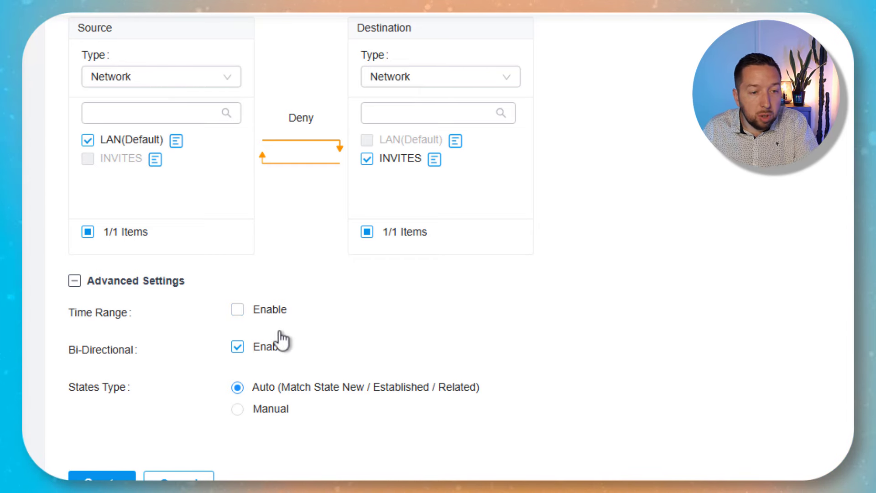
scroll(402, 325, up, 8)
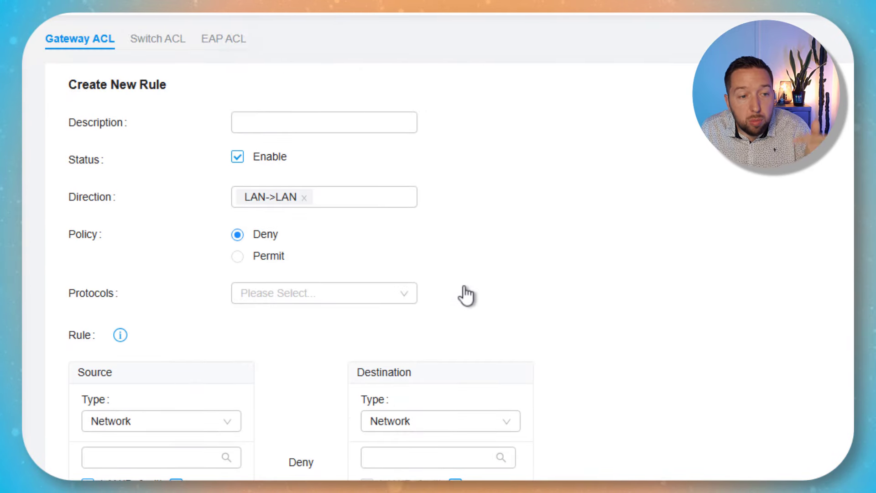
scroll(450, 297, down, 5)
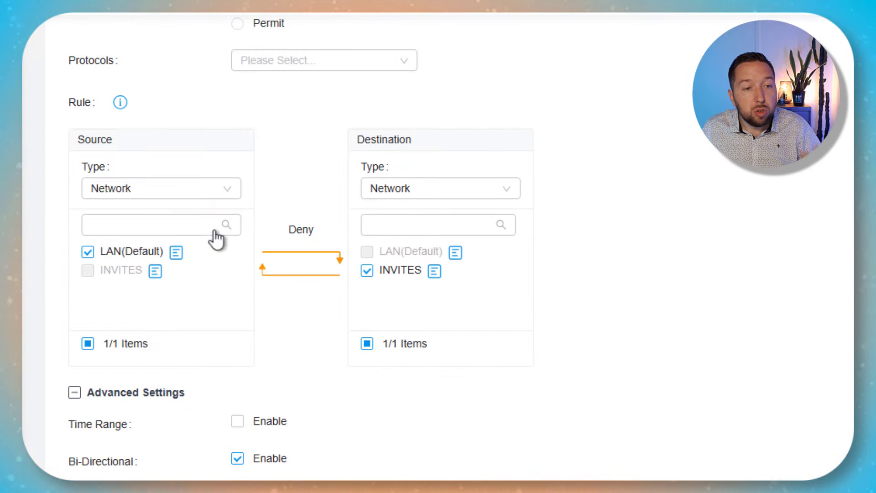
scroll(247, 235, up, 5)
Step: Replace the rule's LAN->LAN direction with [2.5G WAN1] IN
click(290, 199)
click(303, 199)
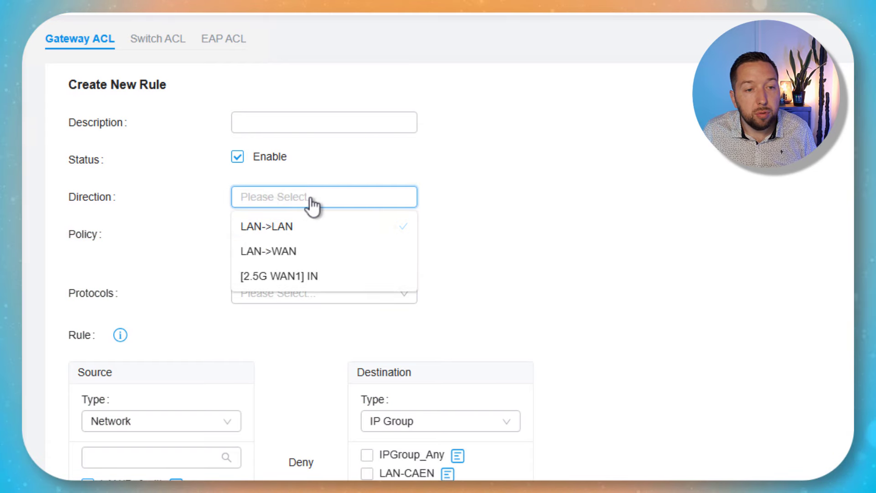
click(302, 278)
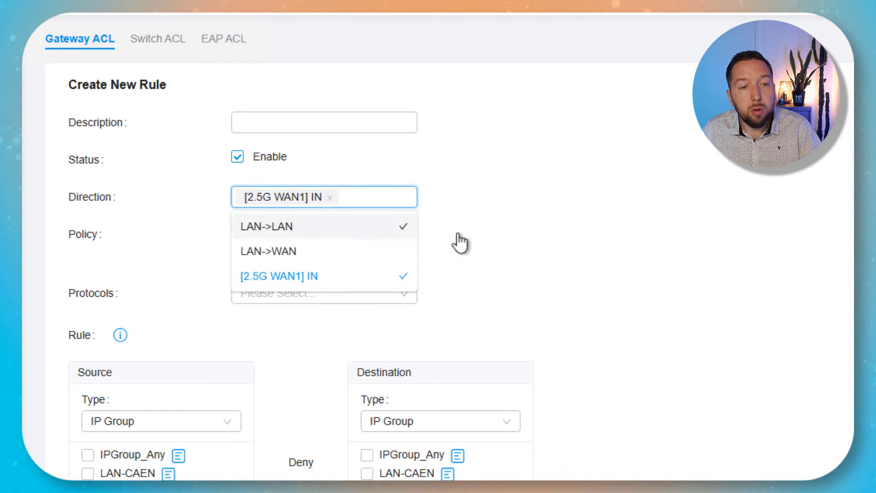
click(548, 233)
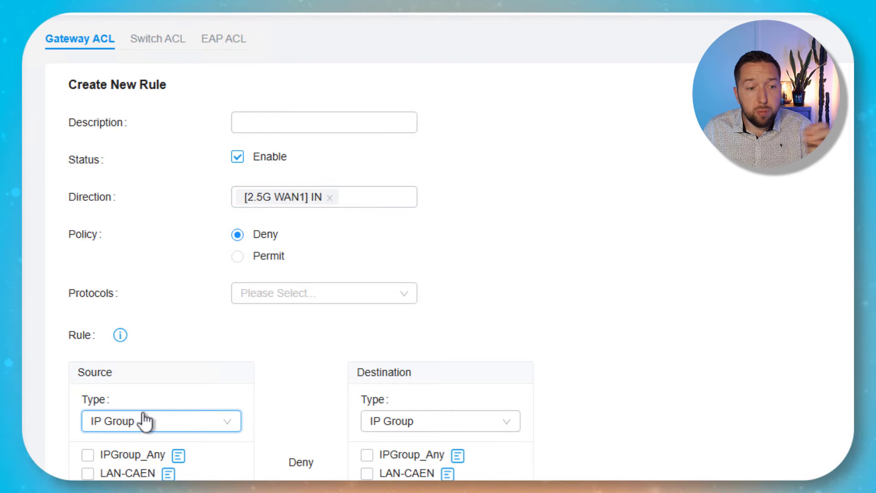
Step: Set the rule's source type to Location, search the country list and select Russia and China
click(153, 424)
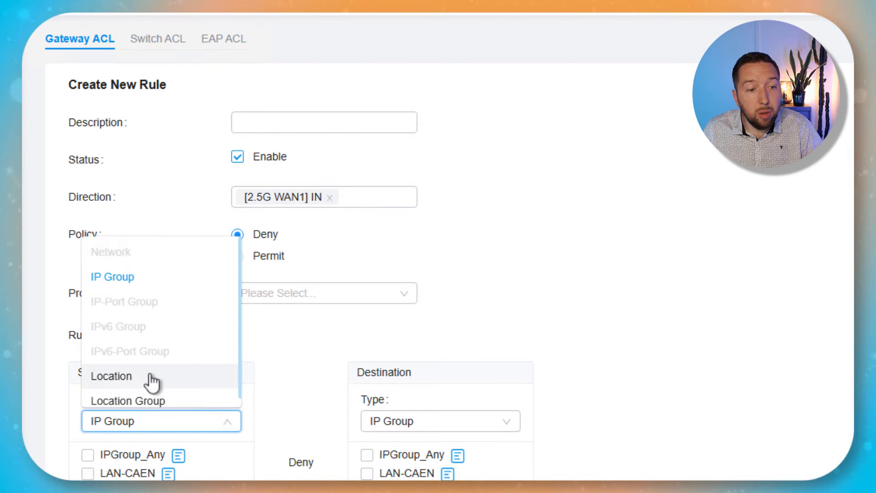
click(225, 382)
scroll(313, 370, down, 3)
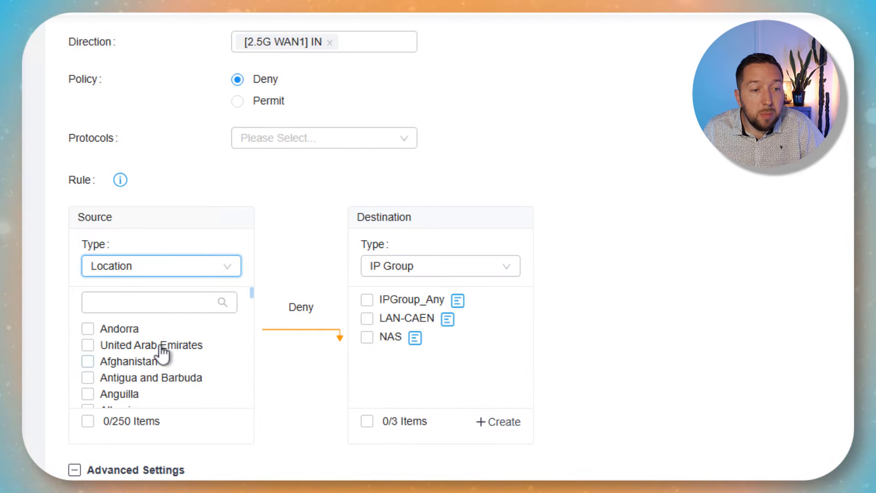
scroll(165, 349, down, 3)
scroll(161, 325, up, 4)
click(167, 305)
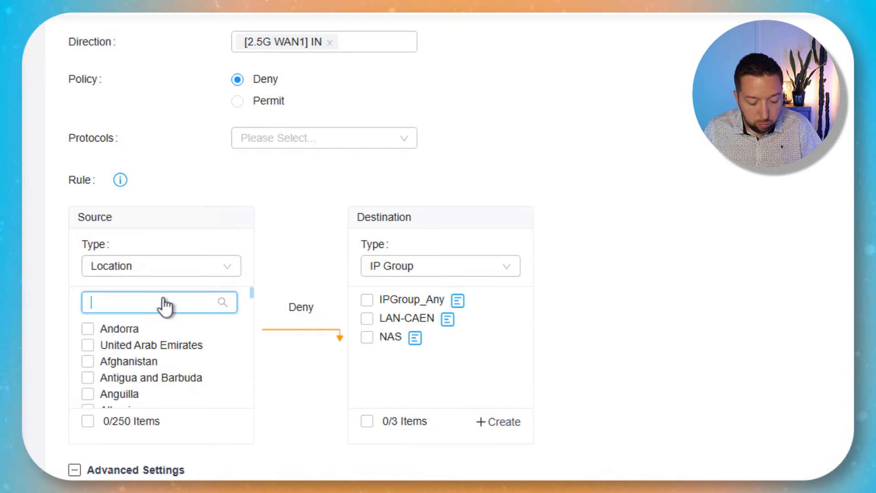
text(russi)
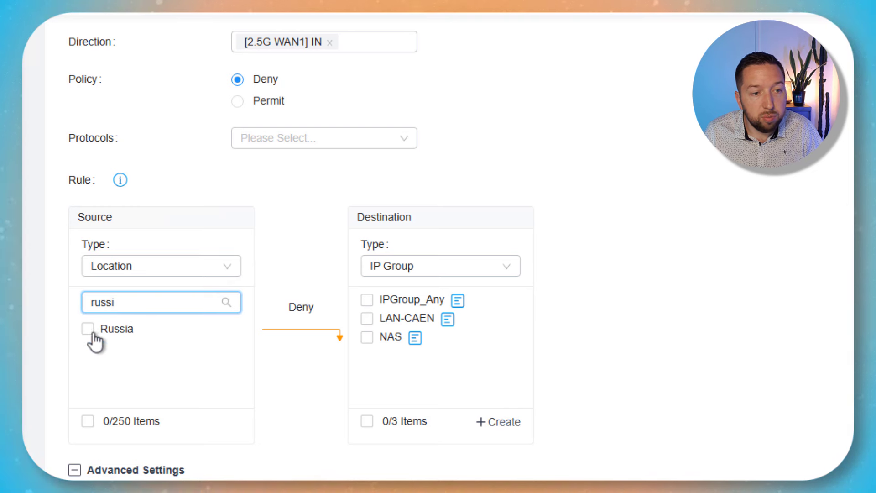
click(91, 333)
double_click(163, 313)
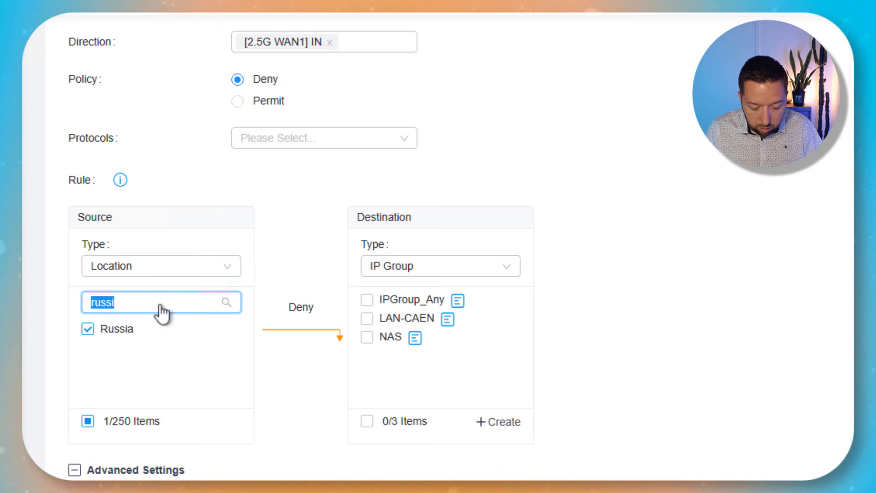
text(chin)
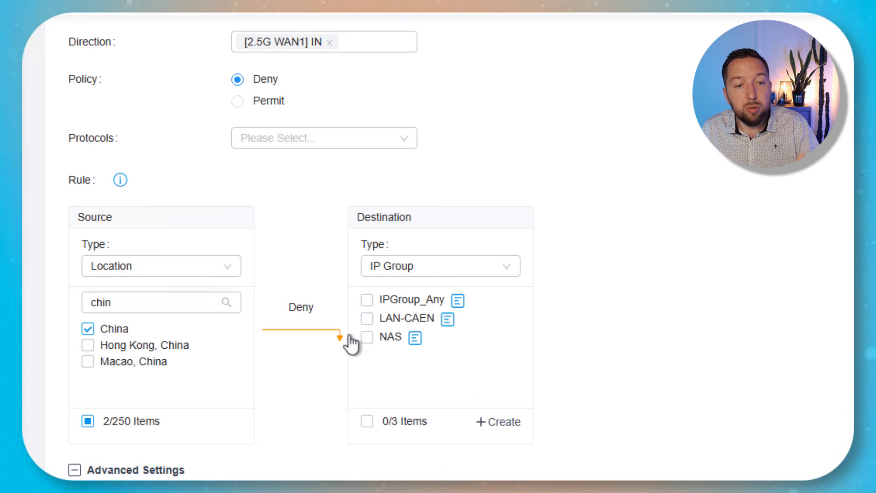
Step: Keep IP Group as the destination type, select IPGroup_Any, LAN-CAEN and NAS, and review the rule's settings
click(405, 269)
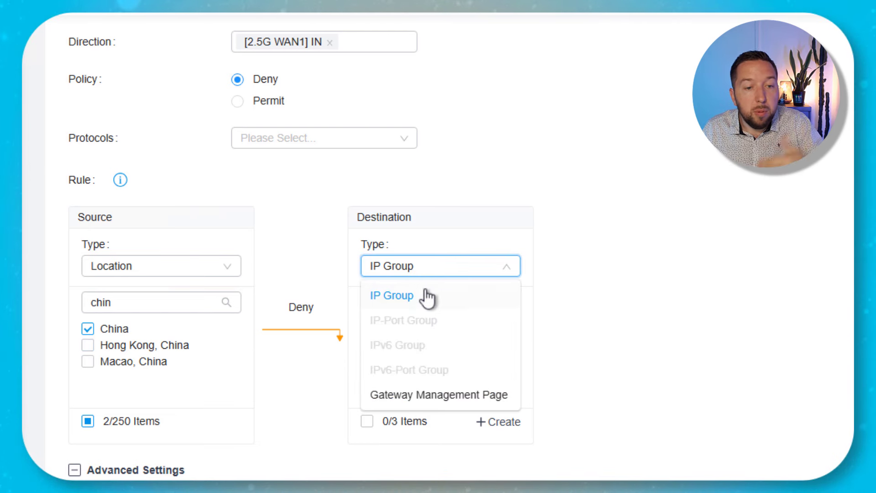
click(718, 324)
click(367, 303)
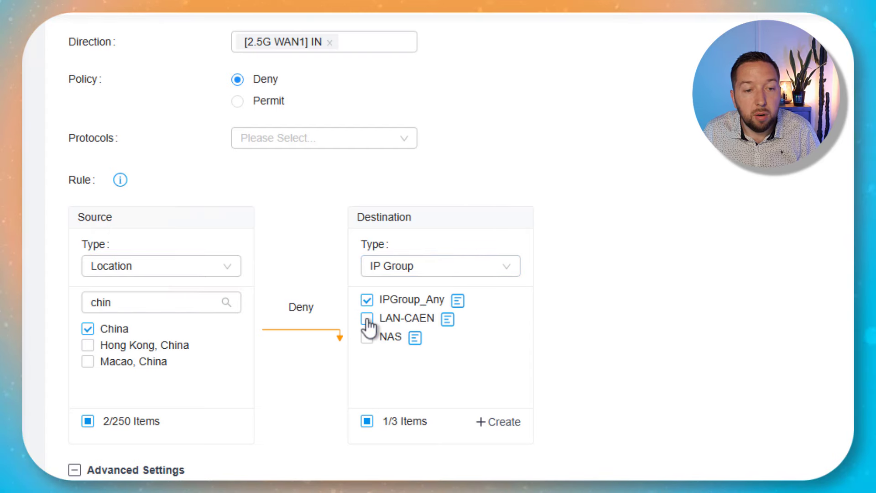
click(367, 319)
click(367, 338)
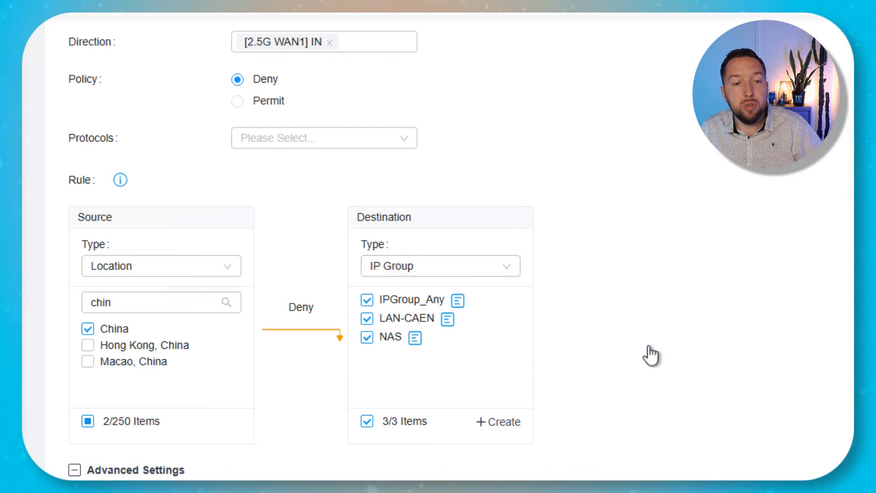
scroll(652, 347, down, 3)
scroll(593, 333, up, 5)
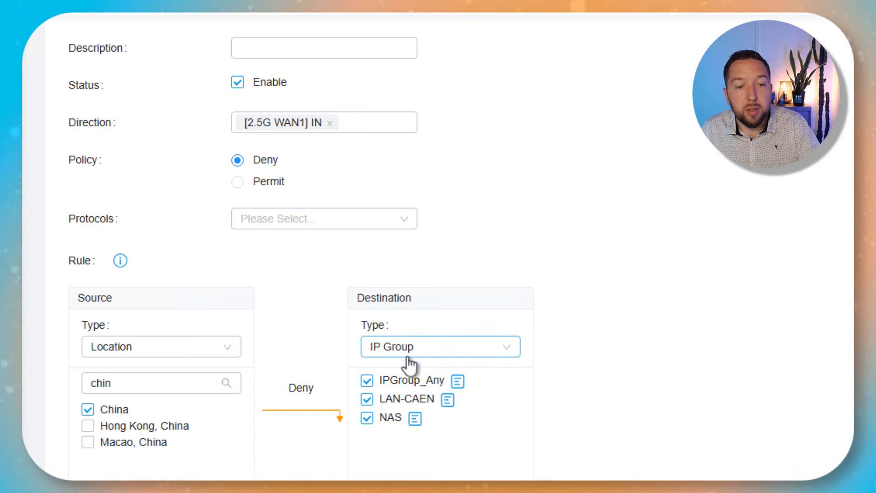
Step: Check the available destination types for the rule and try to create it
click(428, 355)
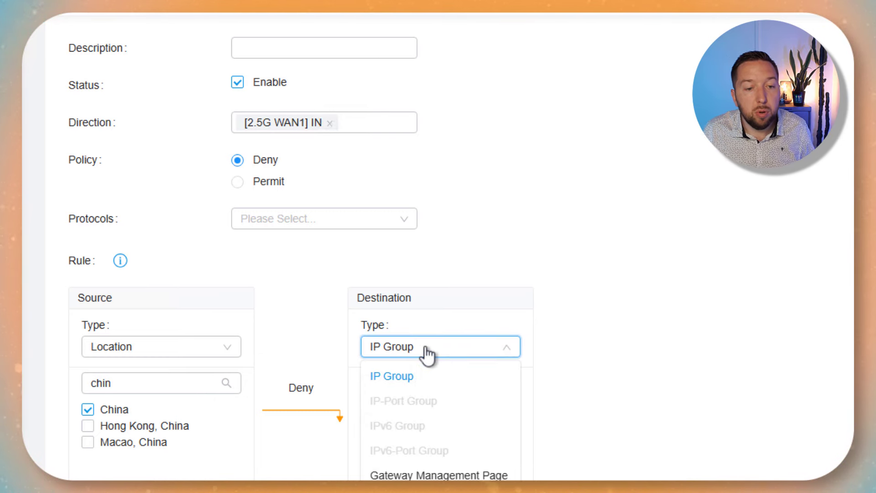
click(698, 375)
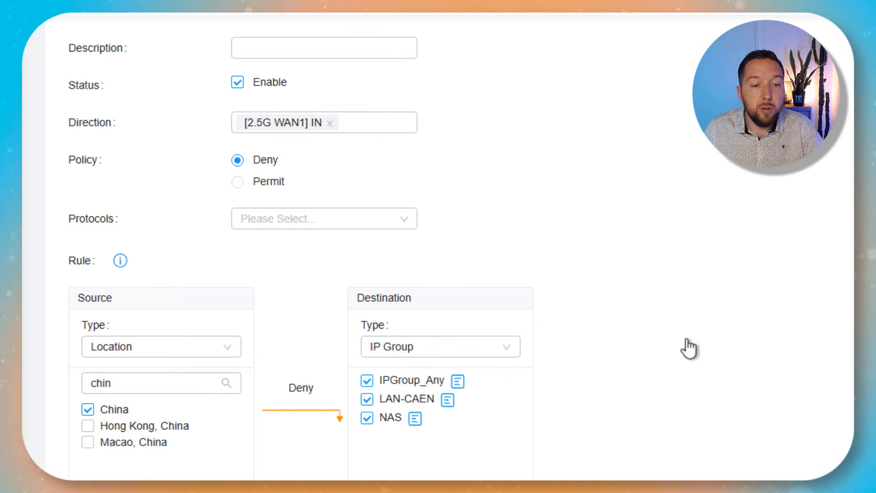
scroll(685, 349, down, 5)
click(98, 479)
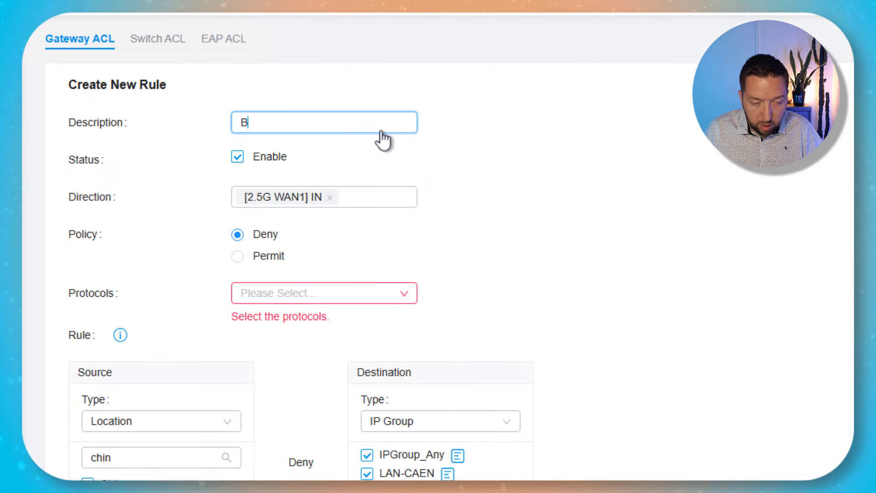
Step: Describe the rule as Bloquer pays, select all protocols and create the rule
click(367, 302)
key(Escape)
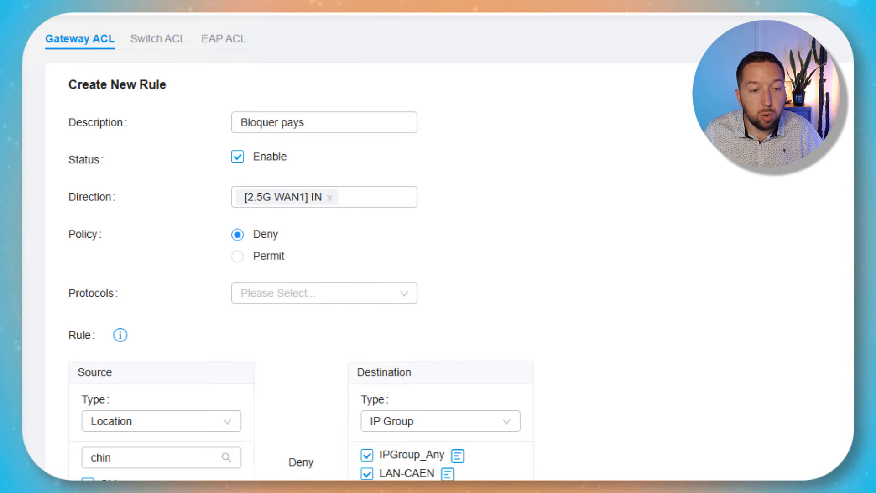
click(301, 299)
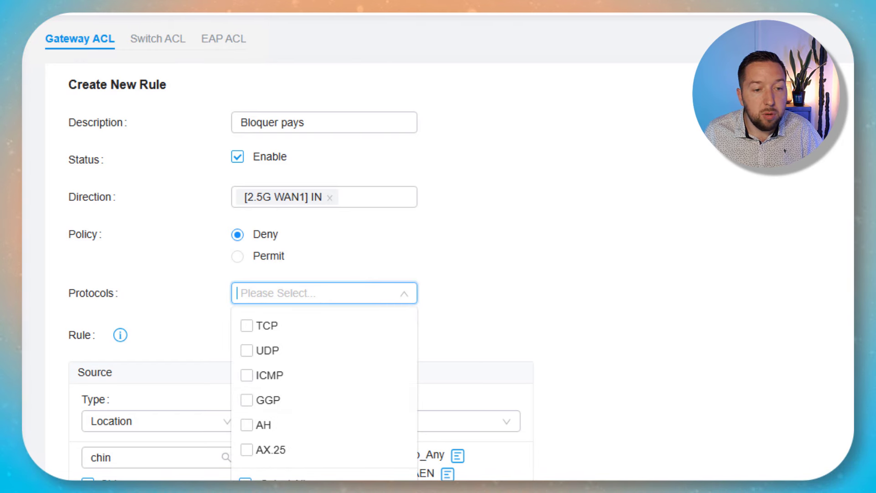
click(249, 478)
click(603, 294)
scroll(591, 307, down, 6)
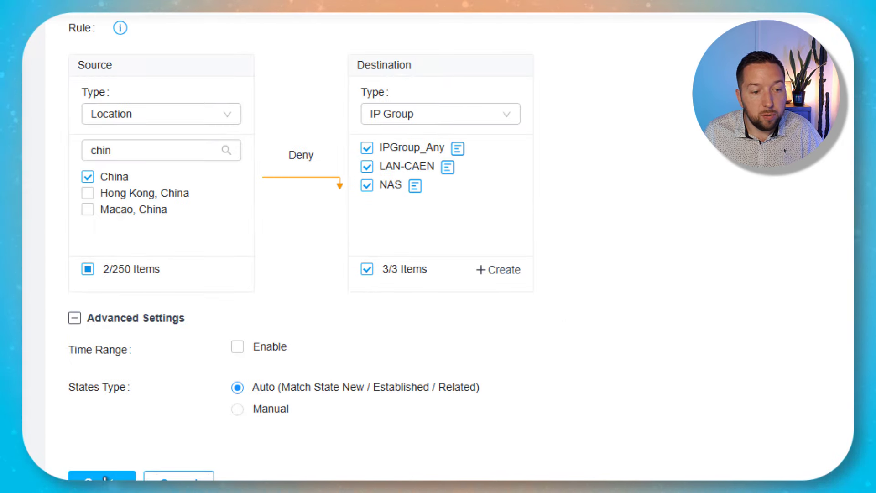
click(104, 478)
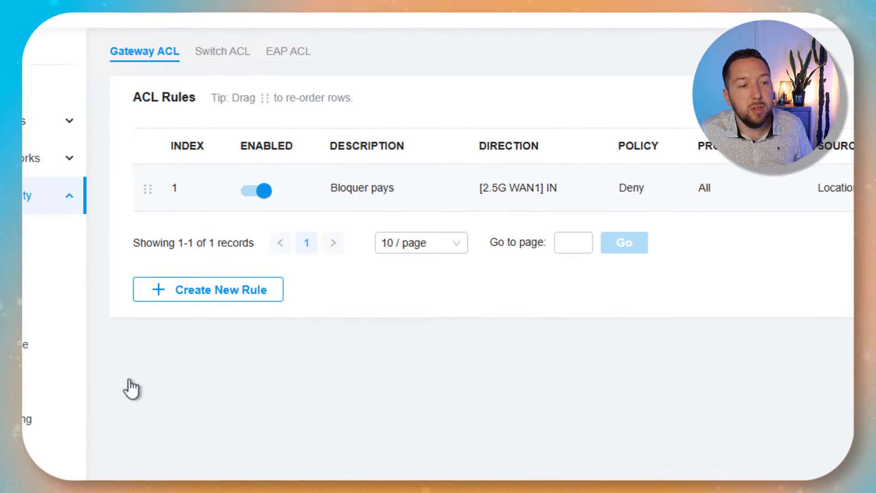
Step: Open URL Filtering and start a new gateway rule to review its policy, source and URL Path fields
click(170, 299)
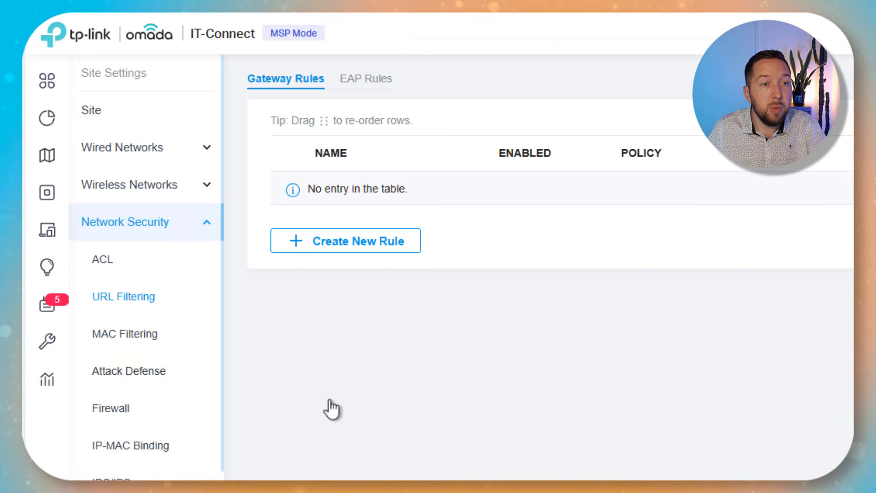
click(359, 246)
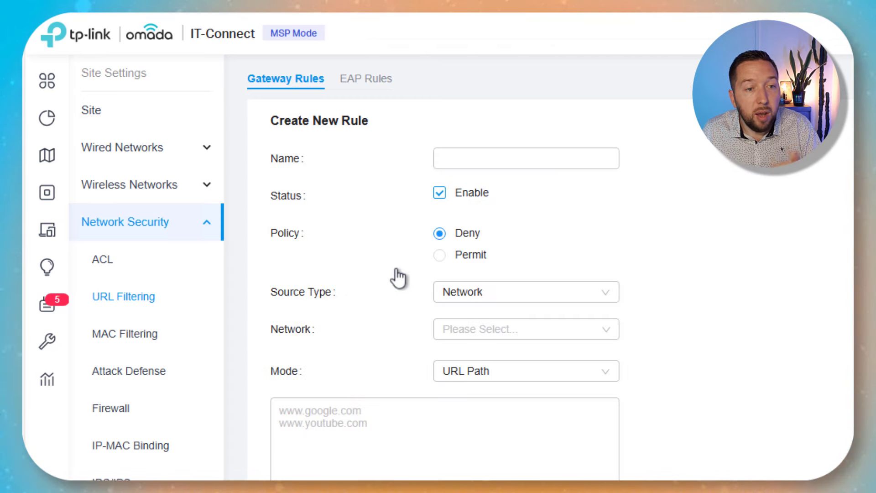
click(379, 433)
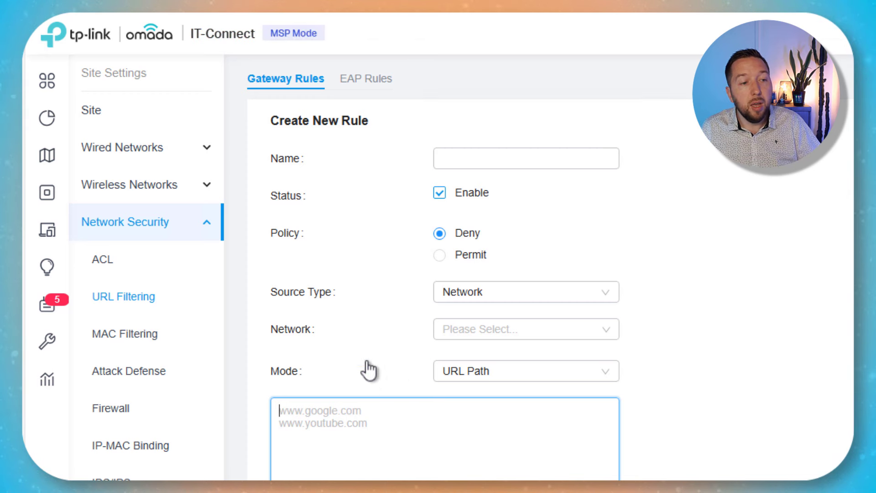
Step: Turn on MAC Filtering, review its type and direction options, and cancel the change
click(158, 338)
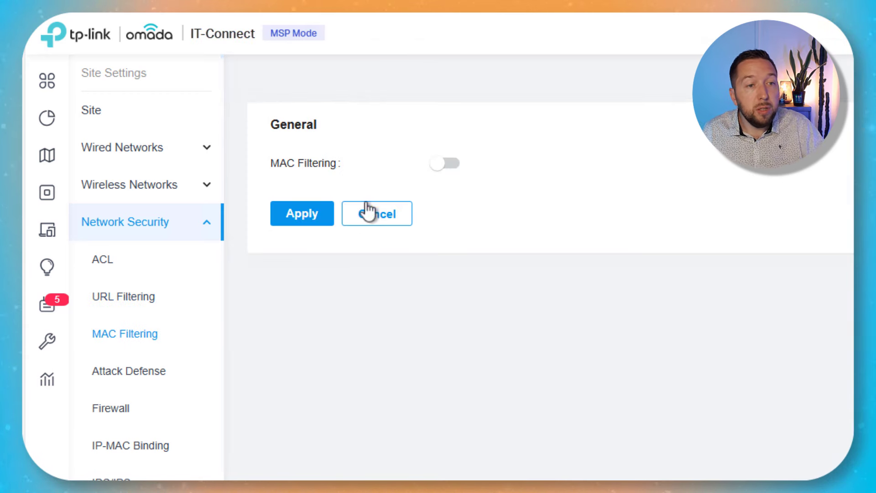
click(450, 169)
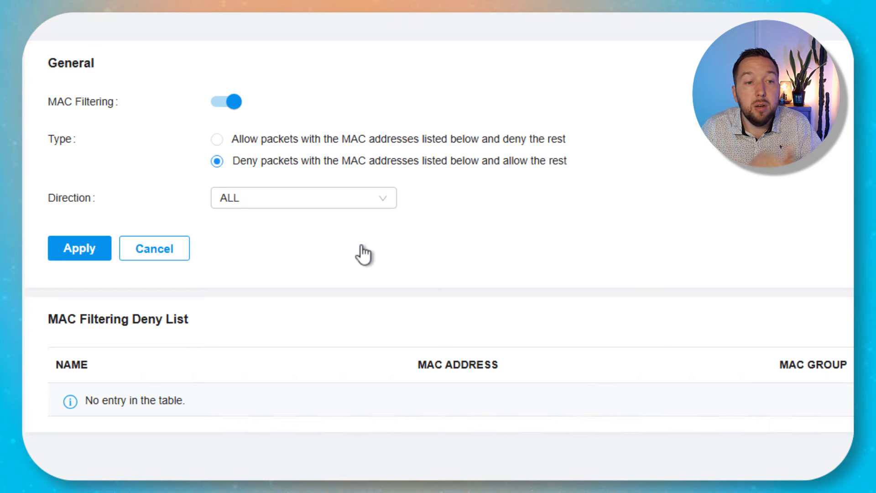
click(350, 205)
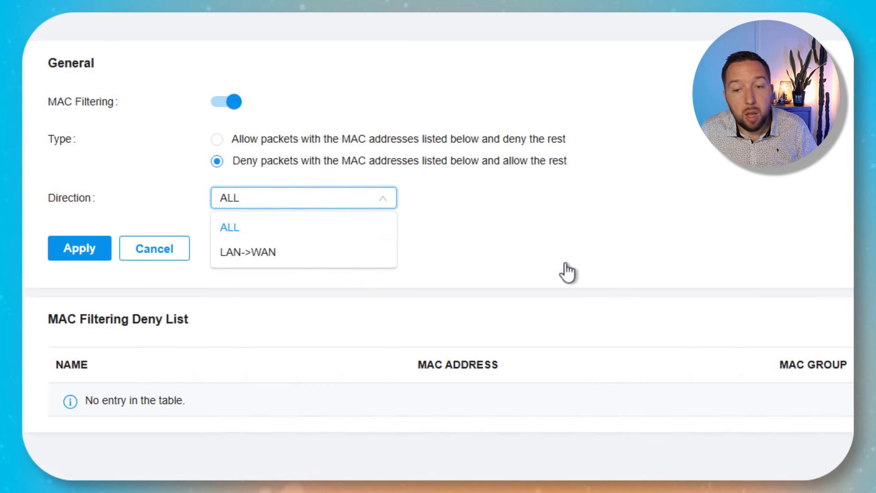
click(599, 226)
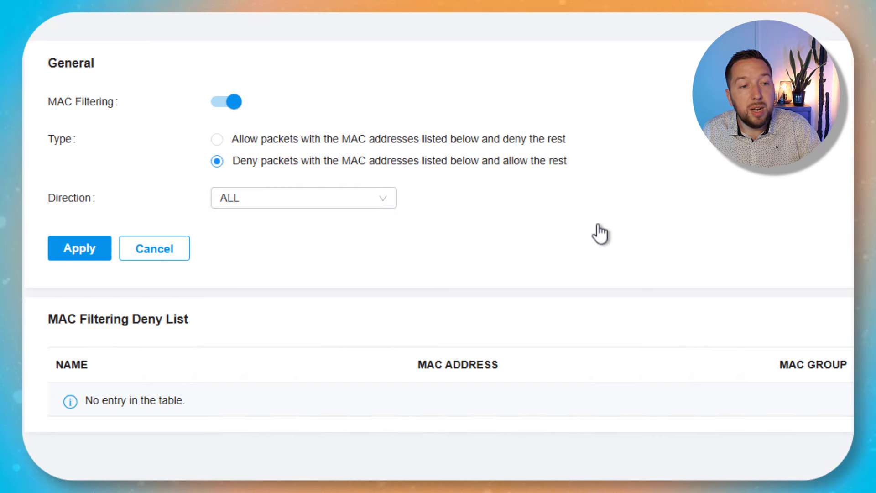
click(143, 254)
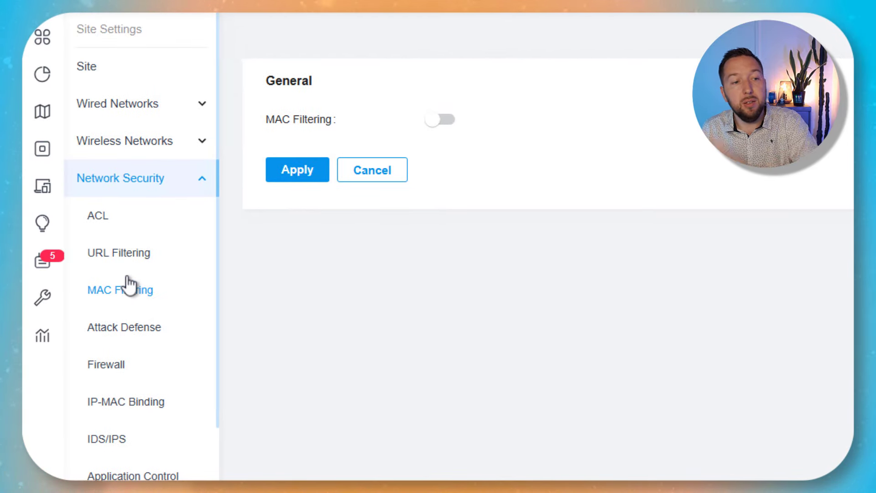
Step: Examine the Flood Defense and Packet Anomaly Defense settings under Attack Defense and open the Firewall state timeouts
click(143, 330)
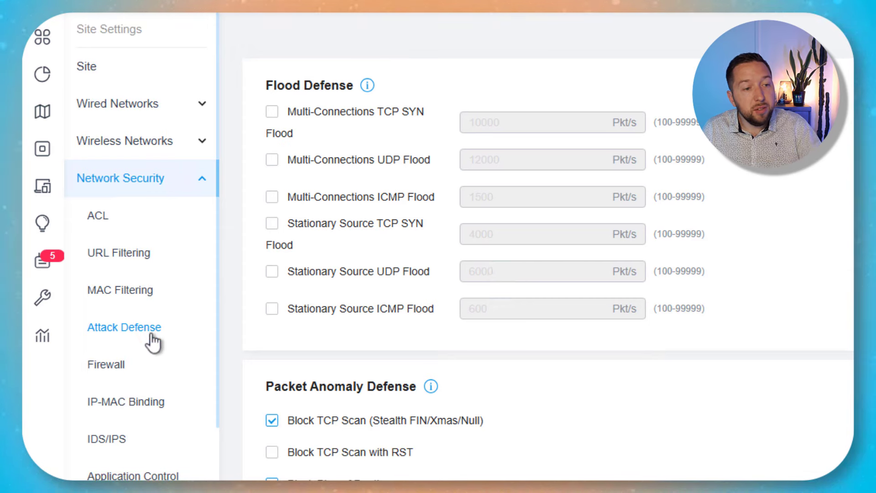
scroll(146, 338, down, 3)
scroll(148, 337, up, 3)
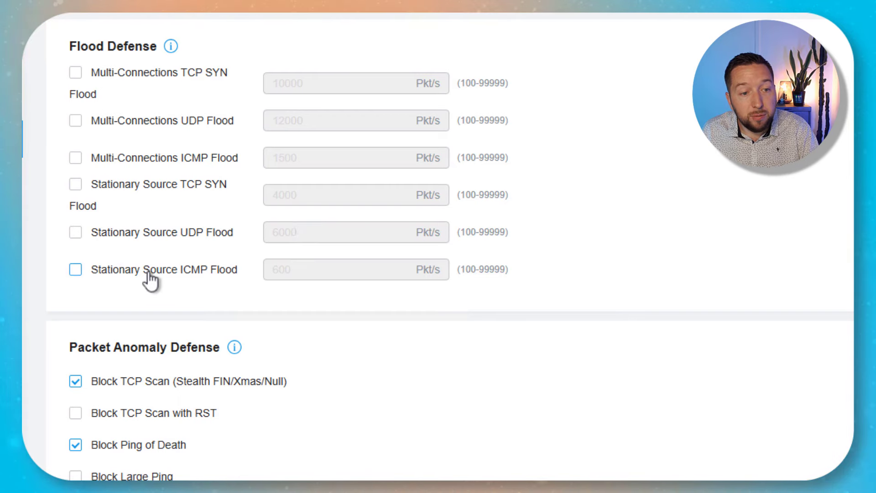
scroll(147, 278, down, 5)
scroll(217, 227, down, 4)
scroll(217, 235, up, 3)
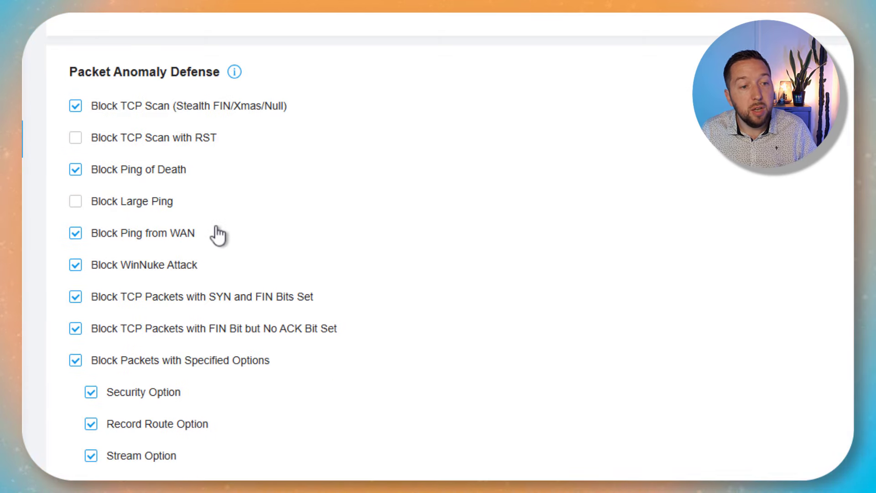
scroll(211, 236, up, 5)
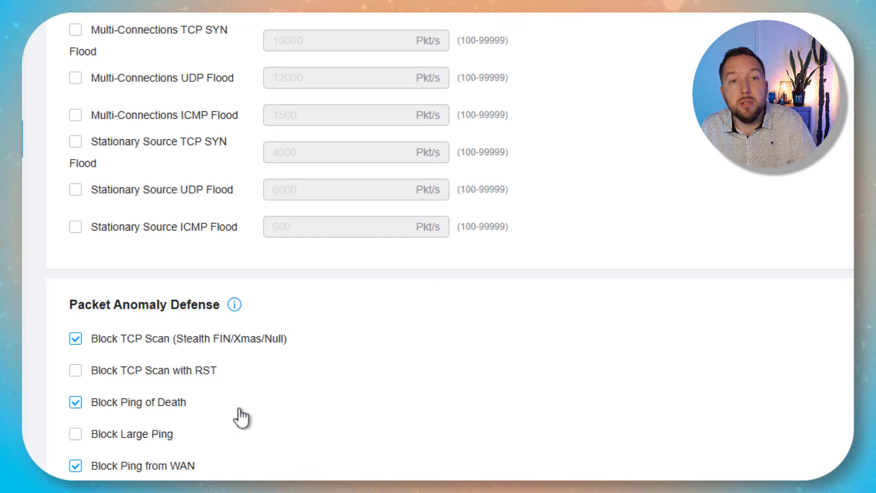
scroll(219, 405, down, 5)
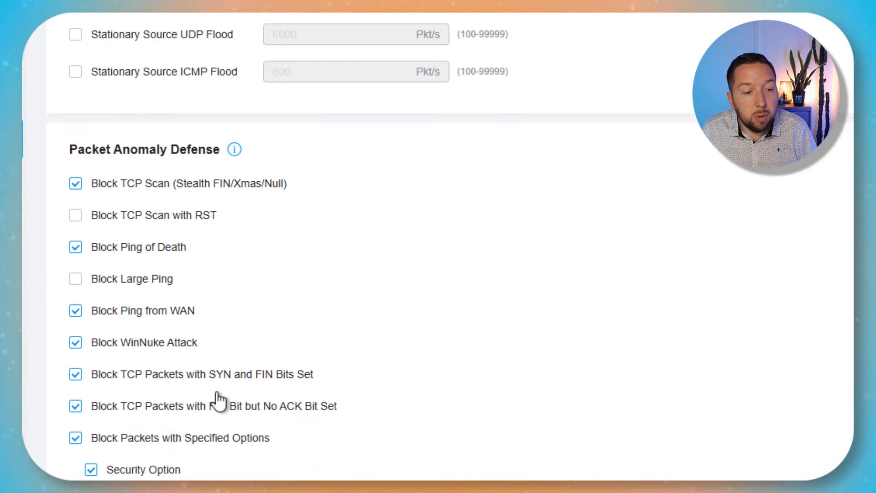
scroll(256, 391, up, 2)
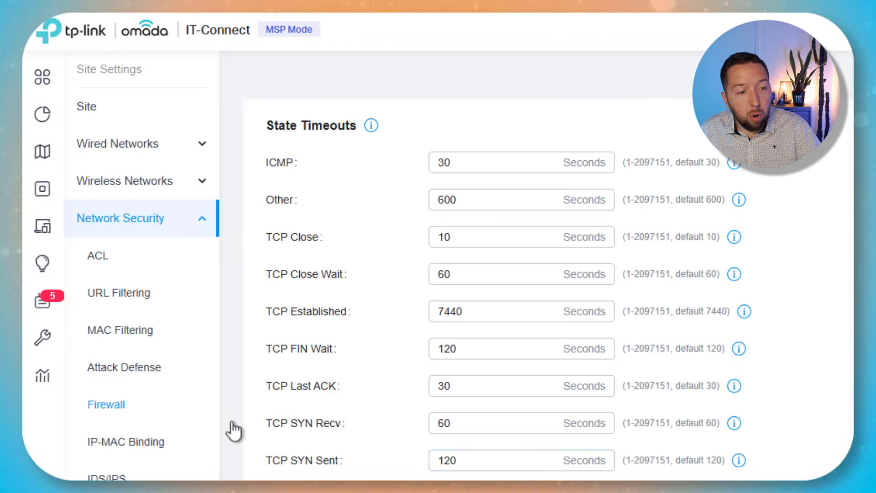
Step: Open IP-MAC Binding, enable ARP Spoofing Defense and review the interfaces it can protect
click(160, 451)
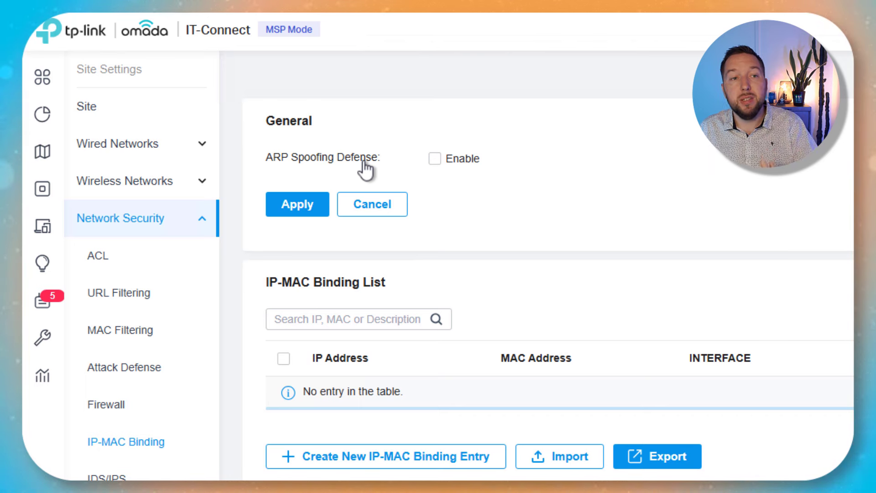
click(439, 166)
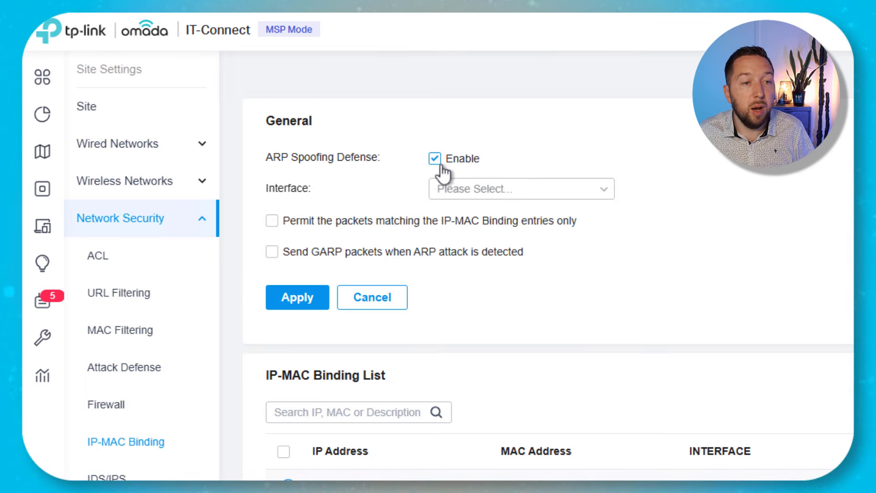
click(482, 197)
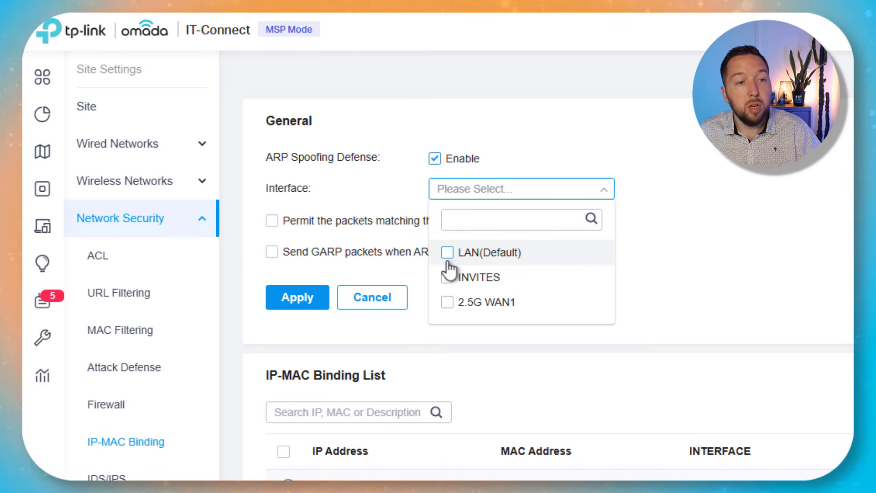
click(797, 276)
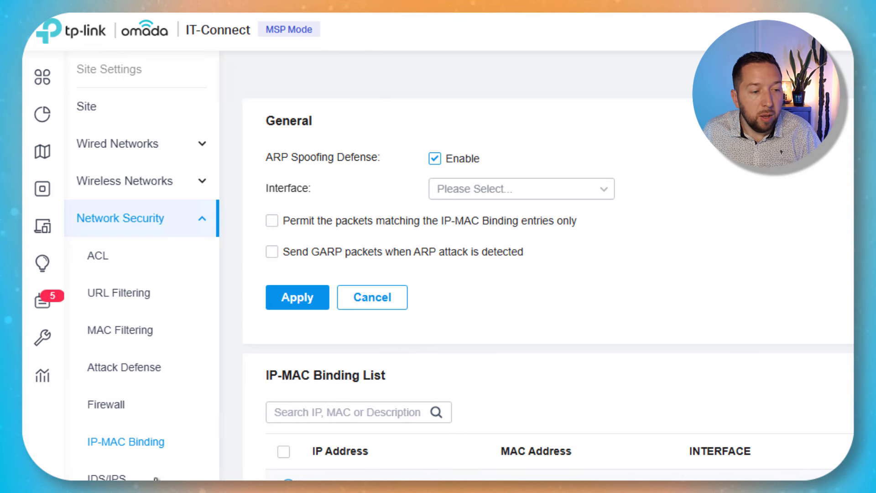
Step: Open the IDS/IPS settings, turn on Intrusion Detection/Prevention and view the Security Level choices
click(107, 477)
click(441, 163)
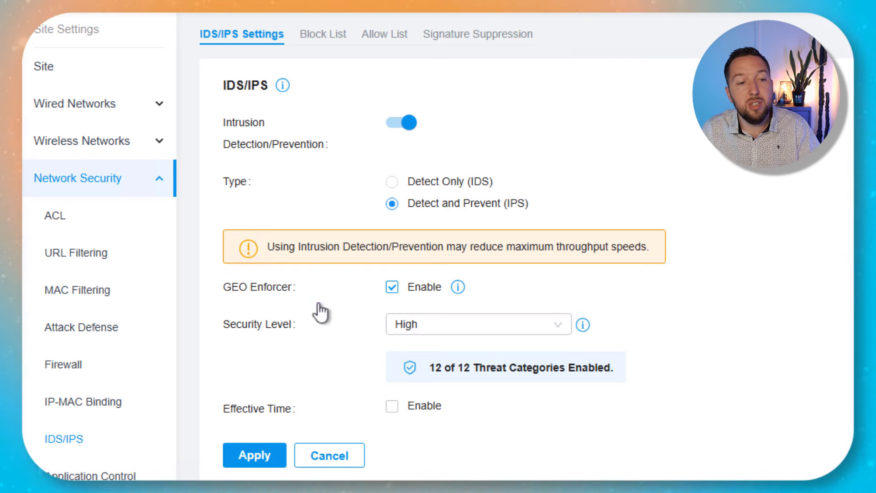
click(458, 334)
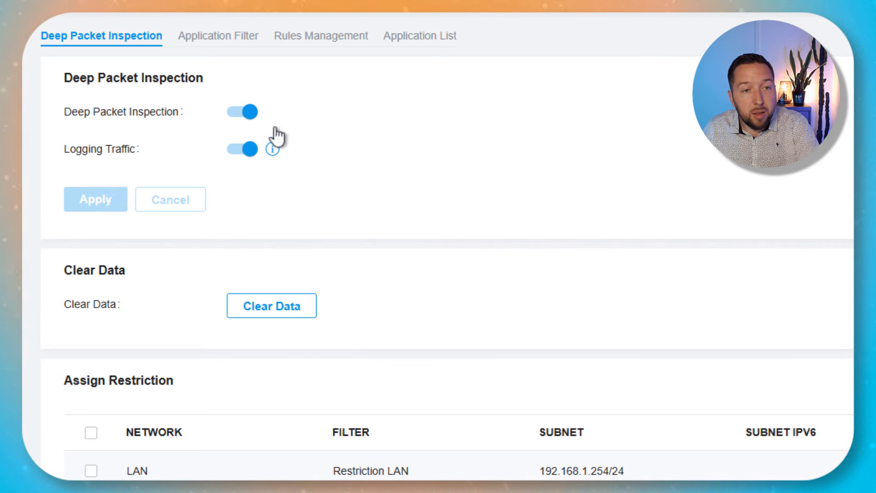
Step: Open the Application List of Application Control and browse its first page of recognised applications
click(417, 44)
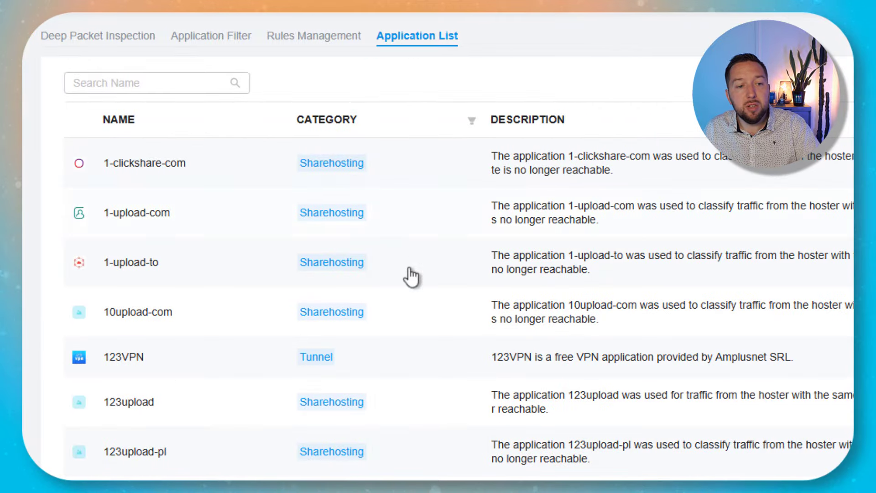
scroll(409, 288, down, 4)
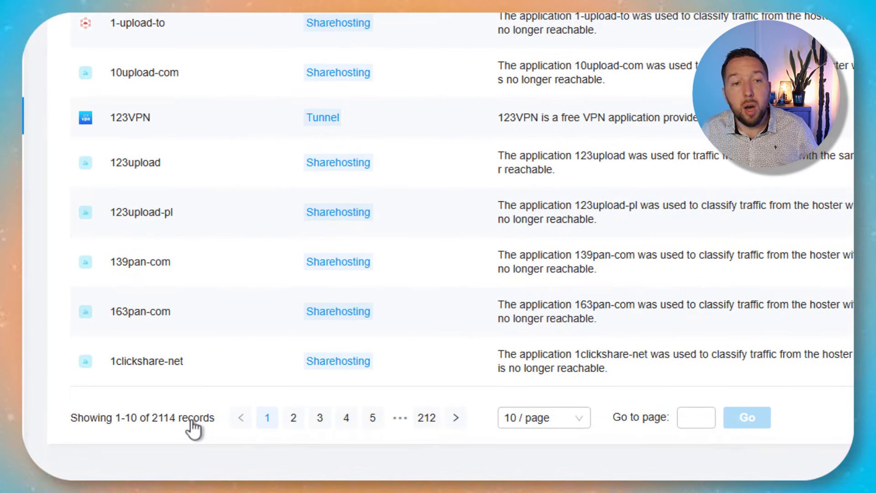
scroll(452, 329, up, 4)
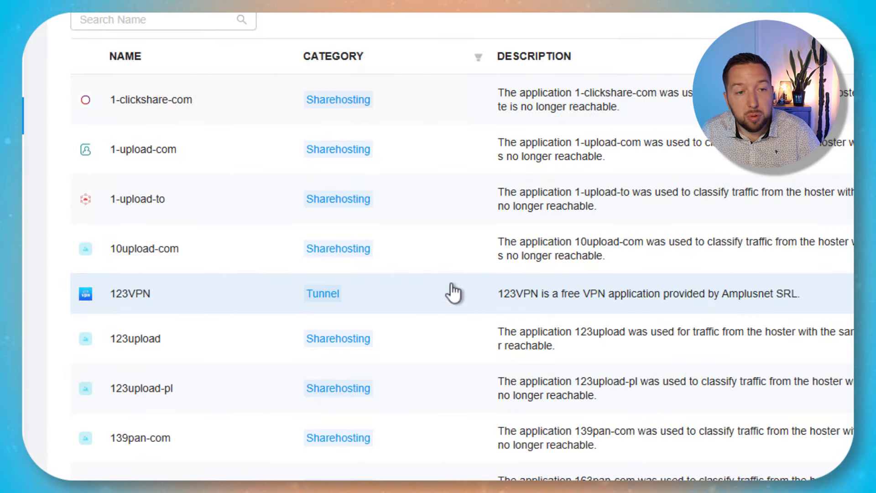
Step: Browse the category filter, restrict the application list to the Tunnel category and look through the results
click(479, 57)
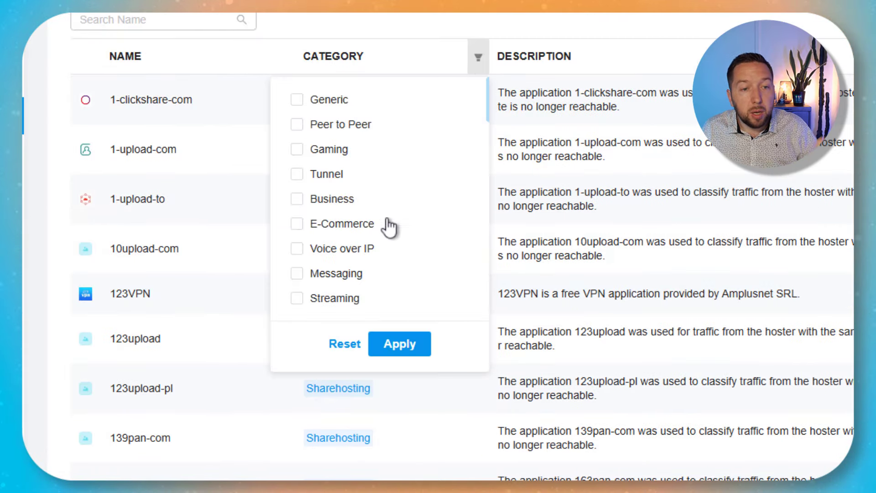
scroll(386, 197, down, 2)
scroll(386, 197, down, 6)
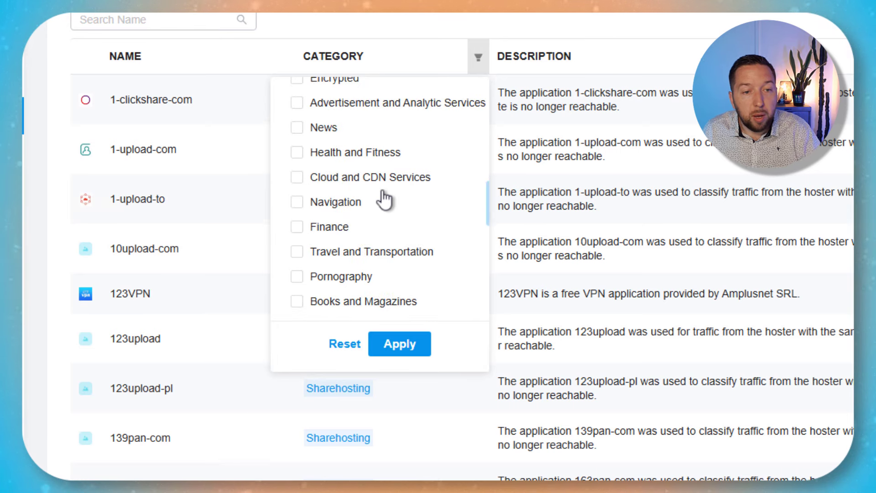
scroll(383, 197, up, 2)
scroll(384, 197, up, 5)
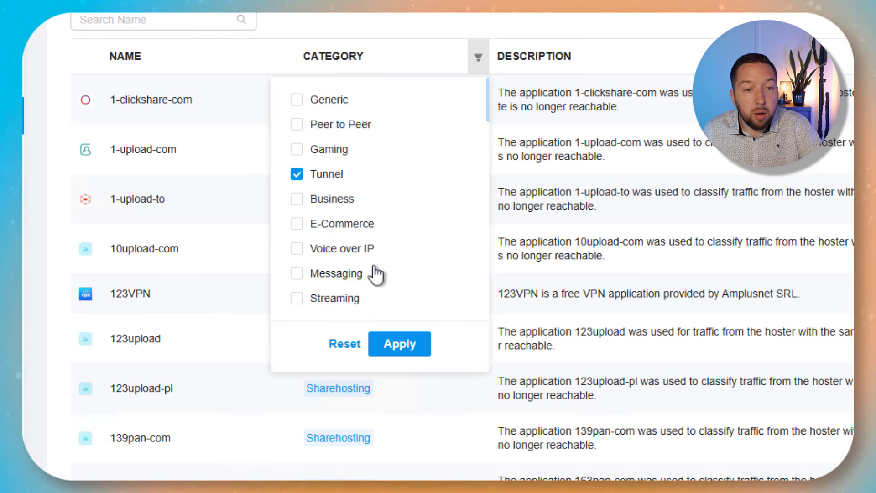
click(398, 350)
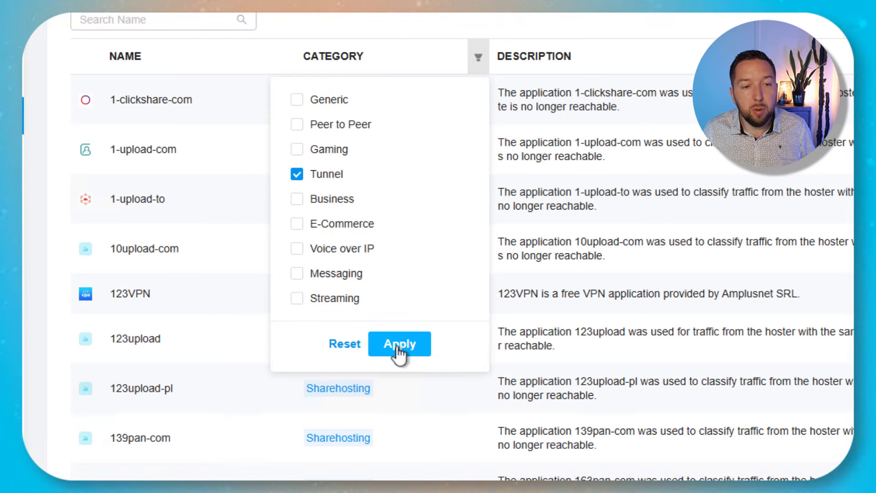
scroll(402, 189, down, 3)
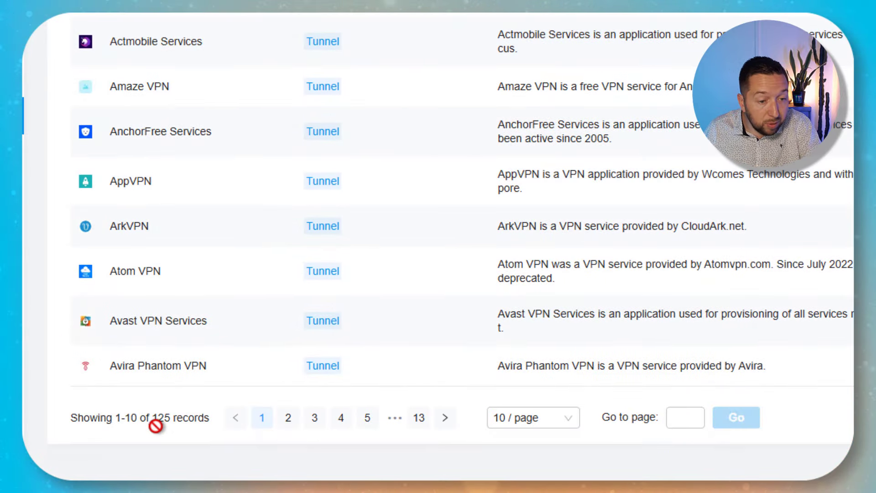
Step: Look through several further result pages of the Tunnel applications, including pages 2, 4 and 6
click(289, 419)
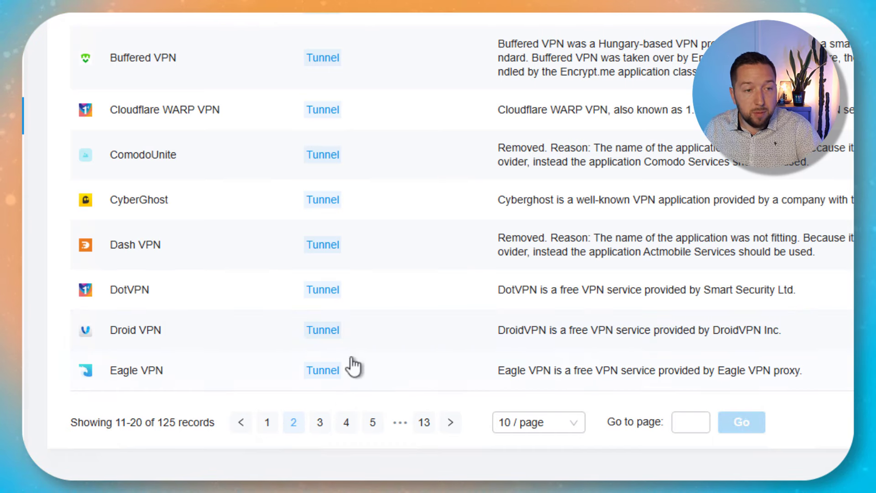
scroll(368, 249, up, 3)
scroll(365, 245, down, 3)
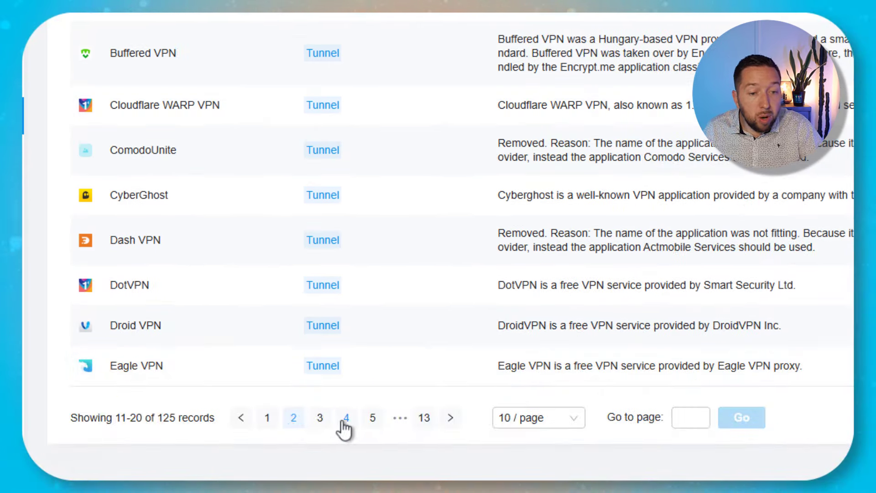
click(346, 417)
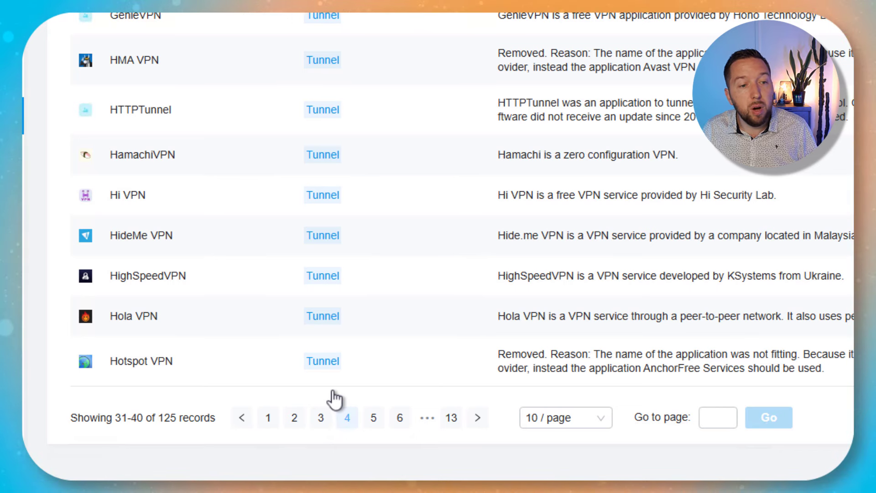
click(395, 418)
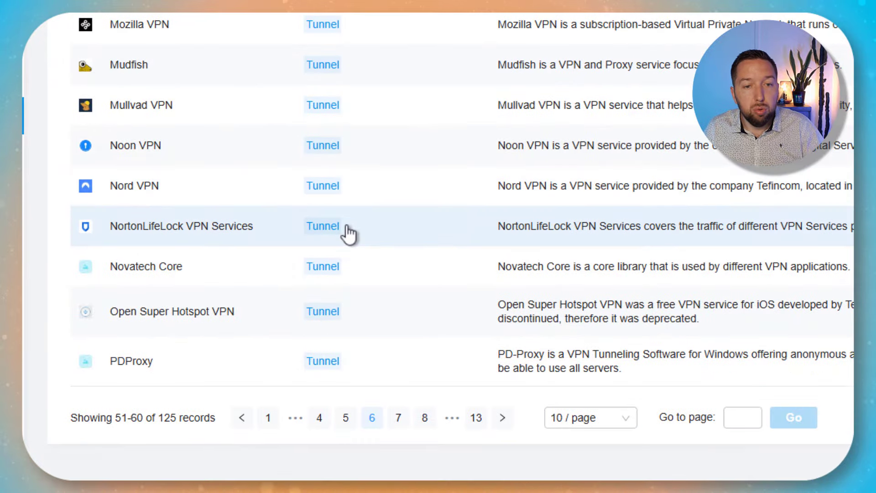
scroll(351, 236, up, 3)
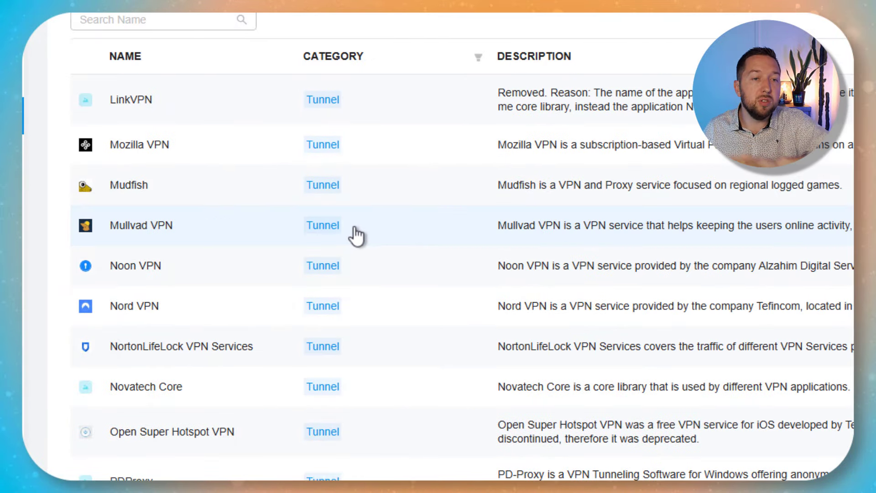
Step: Filter the application list by the Remote Control category instead of Tunnel and review the matching applications
click(478, 58)
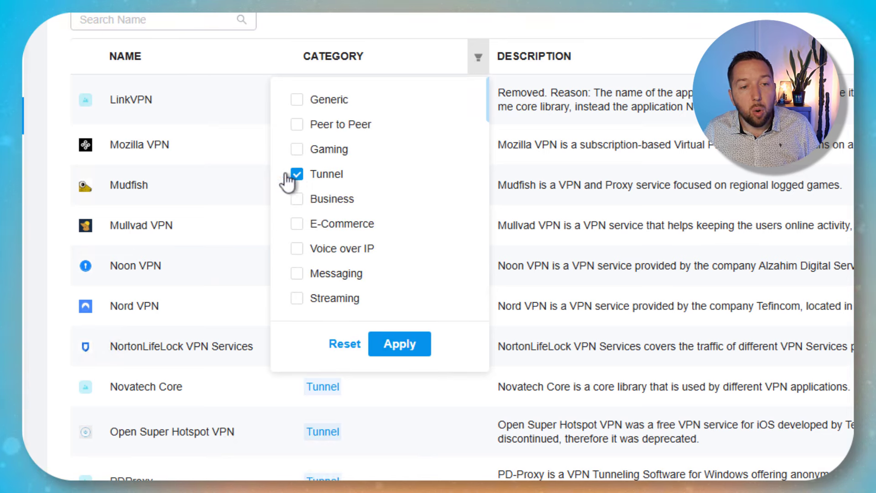
scroll(452, 190, down, 5)
scroll(361, 175, down, 2)
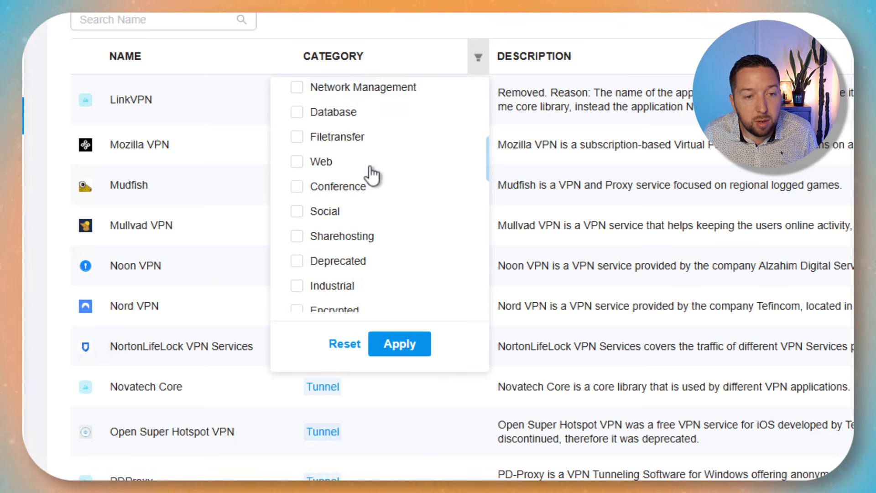
scroll(360, 155, up, 2)
click(313, 119)
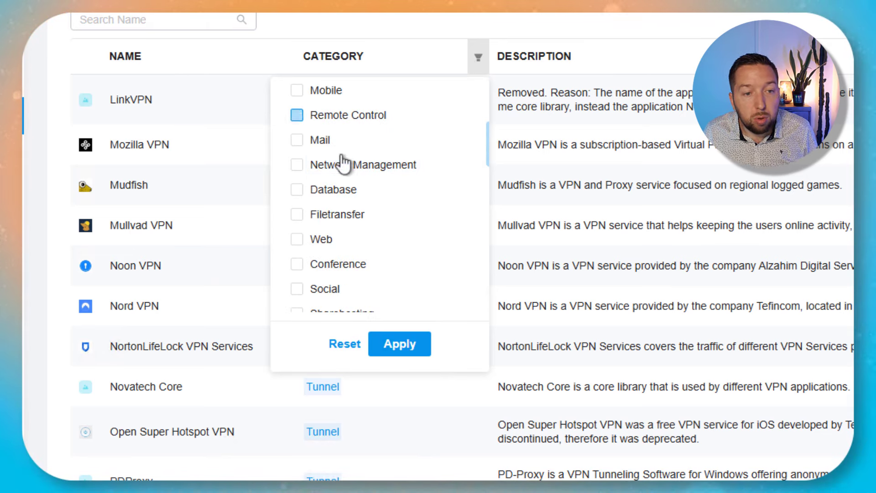
click(400, 344)
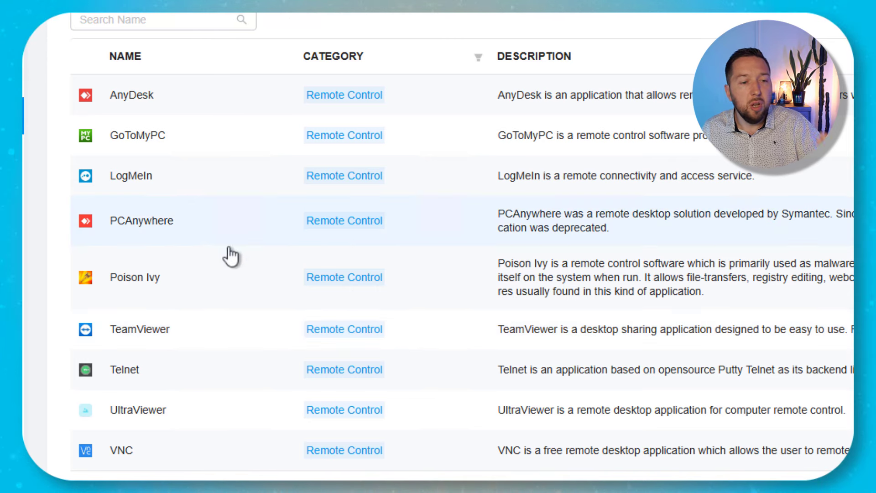
scroll(246, 274, down, 2)
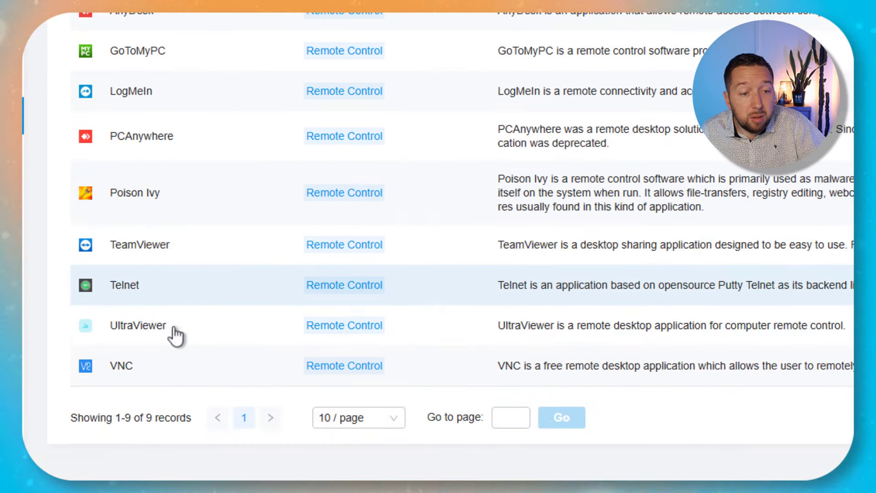
scroll(173, 311, up, 2)
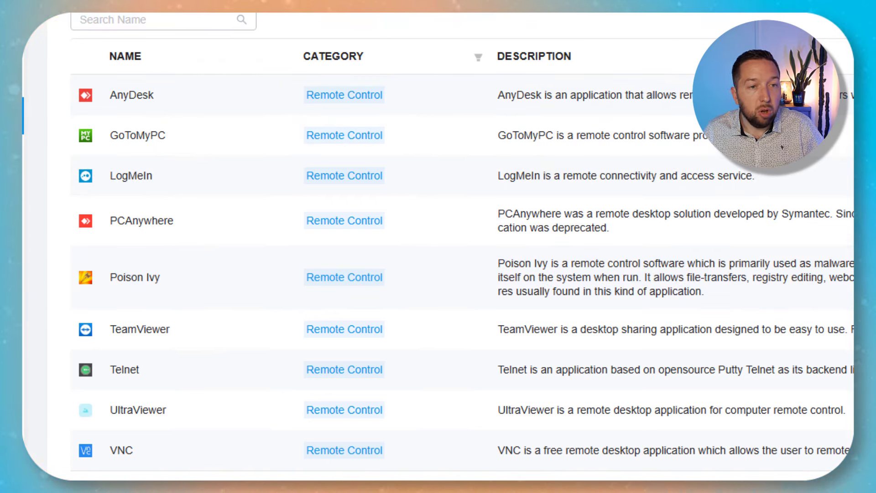
Step: Open the rule "Bloquer - Contrôle à distance" in Rules Management and review its settings and selected apps
click(426, 24)
click(348, 34)
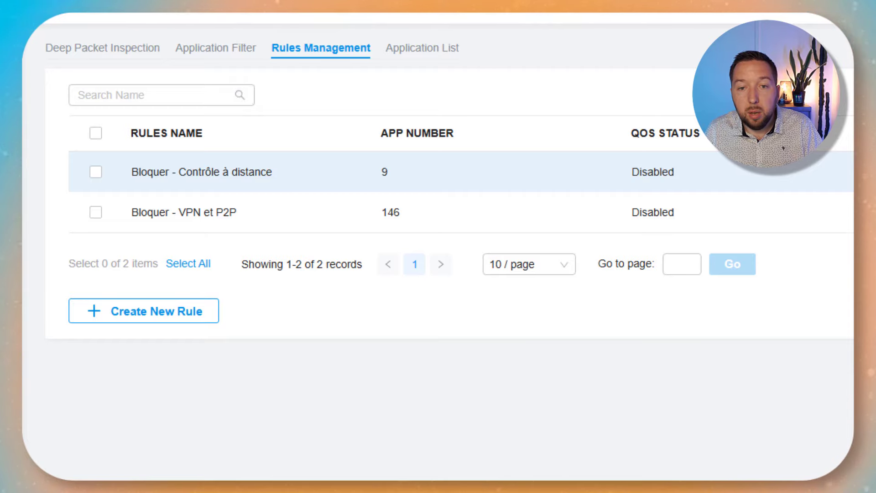
click(813, 171)
scroll(489, 249, down, 5)
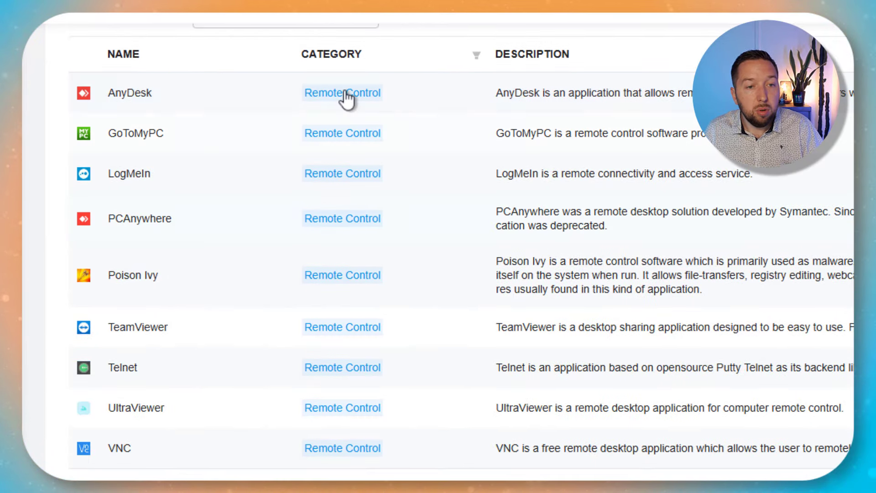
scroll(407, 309, up, 5)
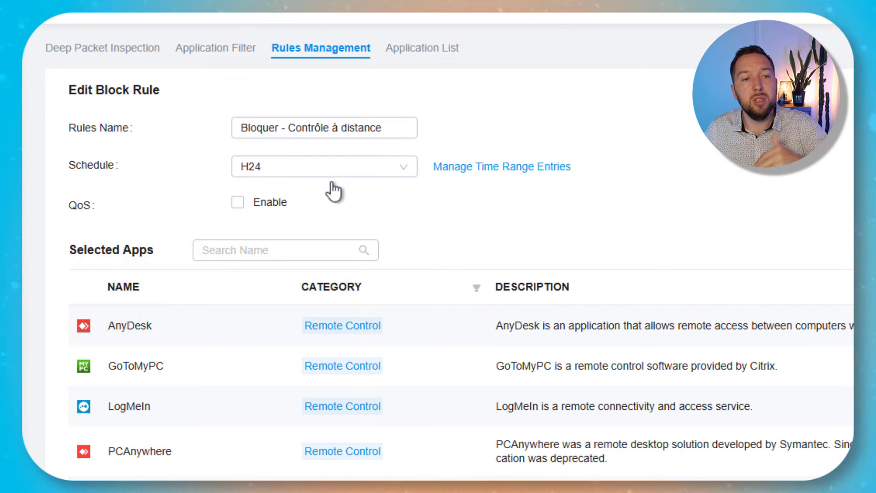
Step: Try enabling QoS on the rule to view the available QoS classes, turn it off again and leave the rule editor
click(236, 204)
click(306, 242)
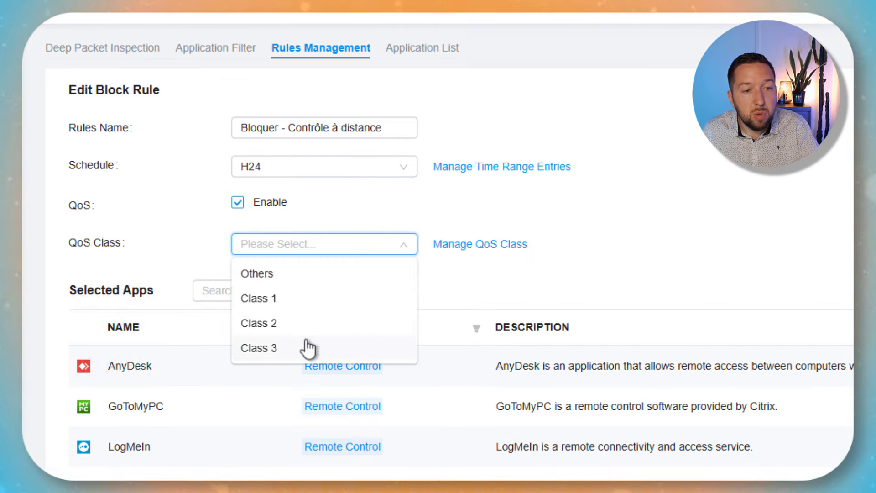
click(237, 203)
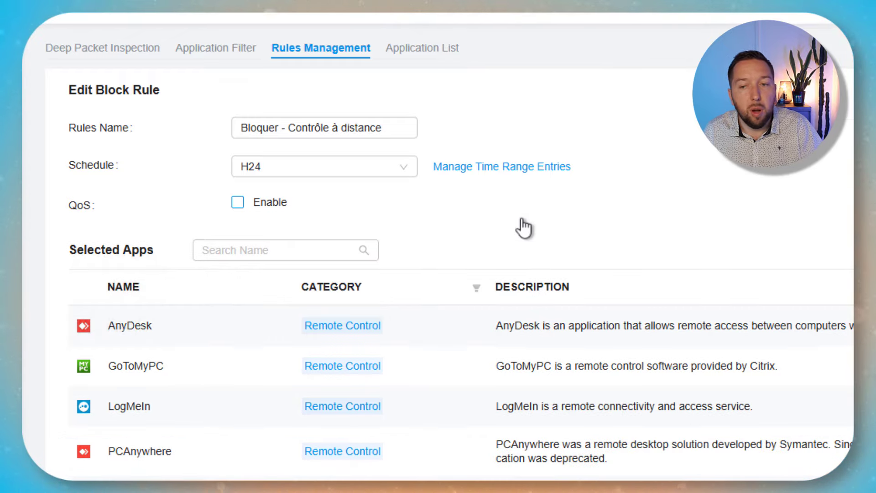
scroll(525, 228, down, 6)
scroll(528, 228, up, 6)
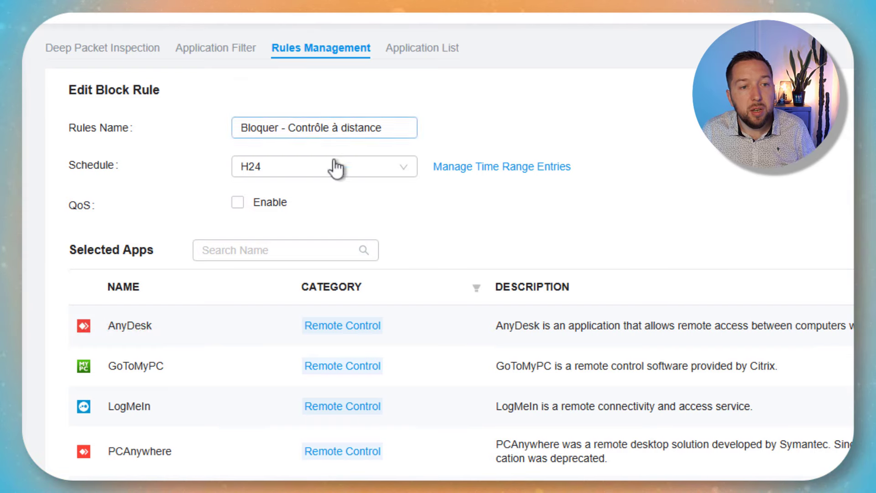
scroll(319, 323, down, 10)
click(659, 167)
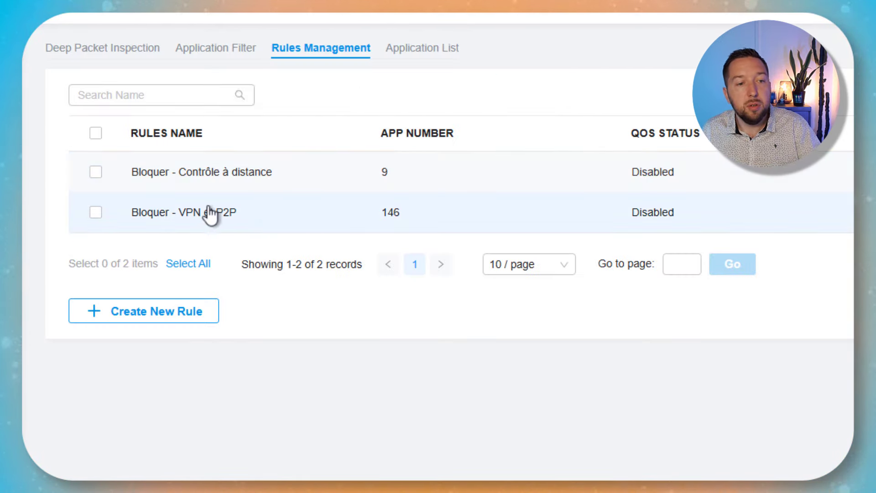
Step: Start a new application rule and restrict its selectable apps to the Sharehosting category
click(210, 313)
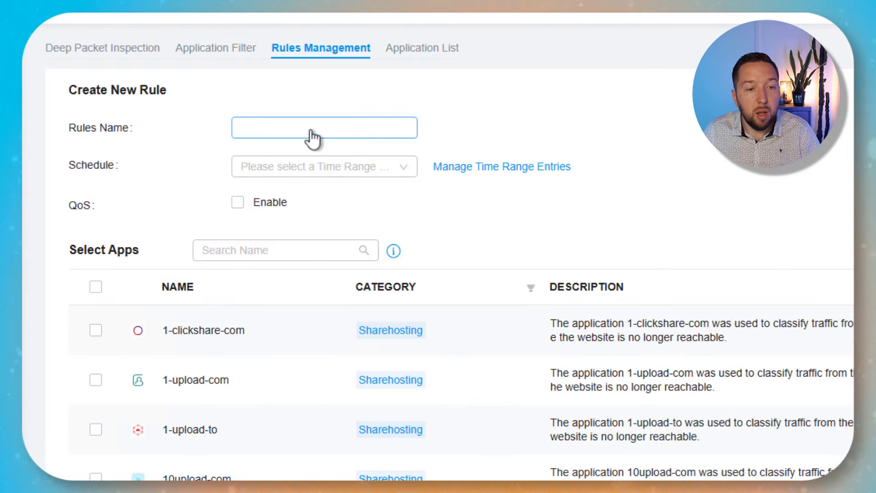
click(531, 291)
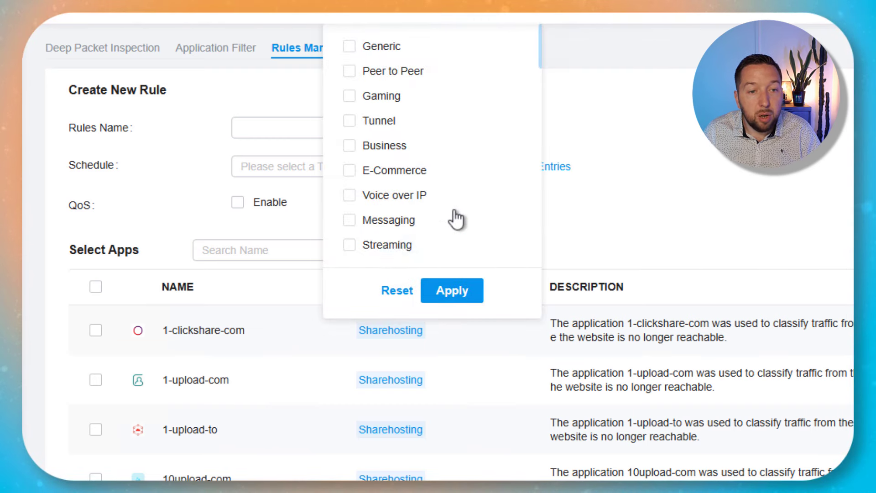
scroll(457, 218, down, 6)
scroll(354, 114, up, 2)
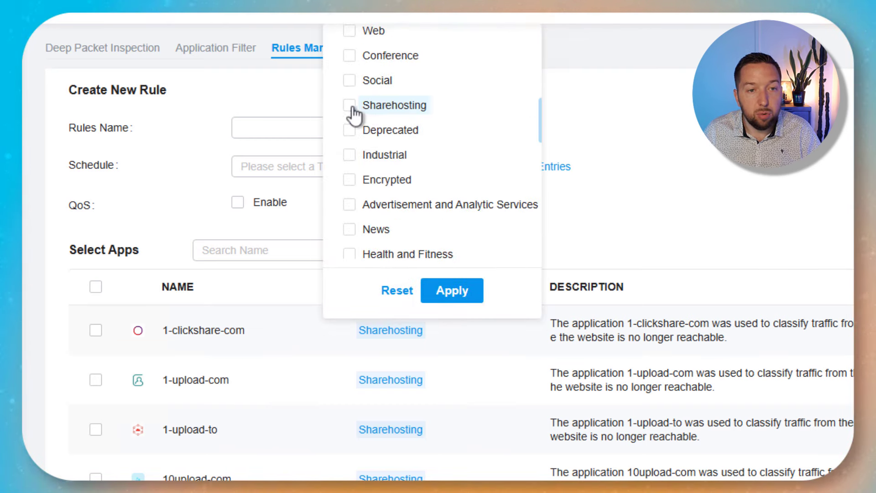
click(447, 296)
Step: Show 100 apps per page and select all Sharehosting applications across every page for the new rule
click(95, 287)
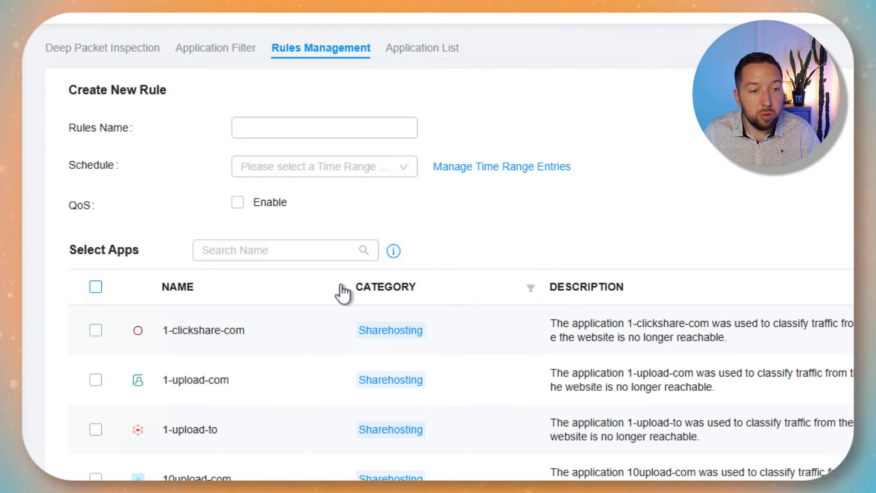
scroll(343, 292, down, 8)
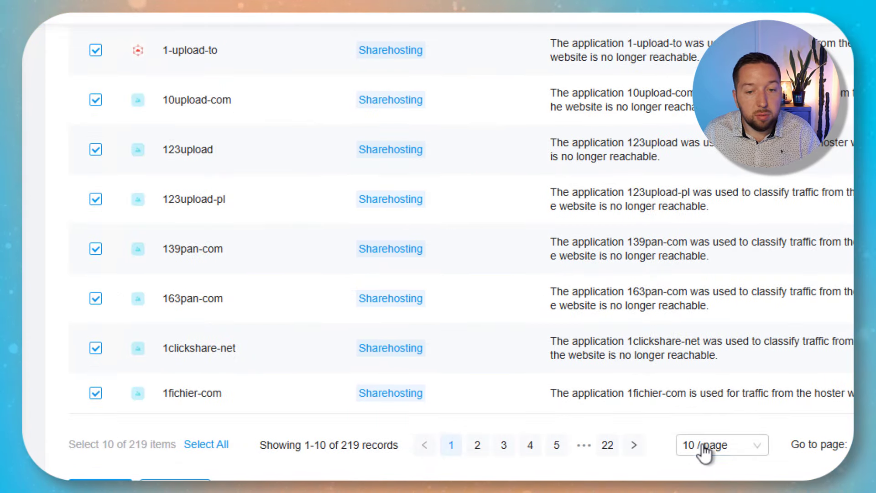
click(730, 452)
click(725, 419)
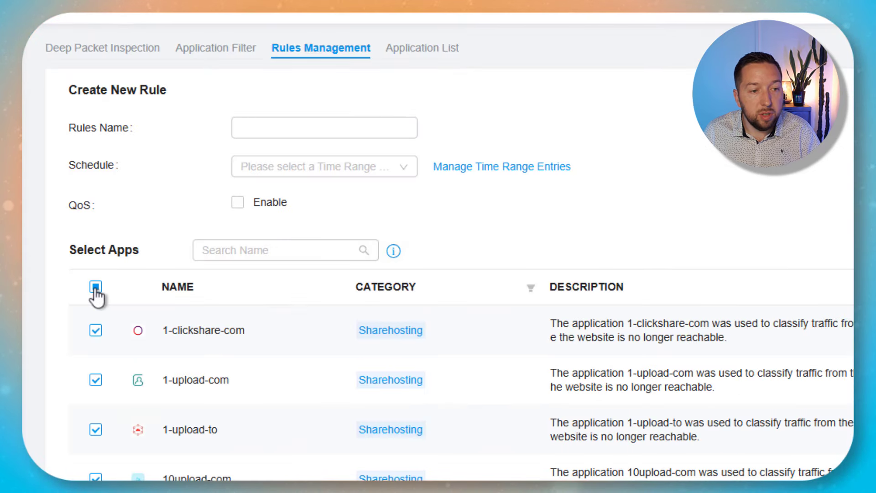
click(95, 288)
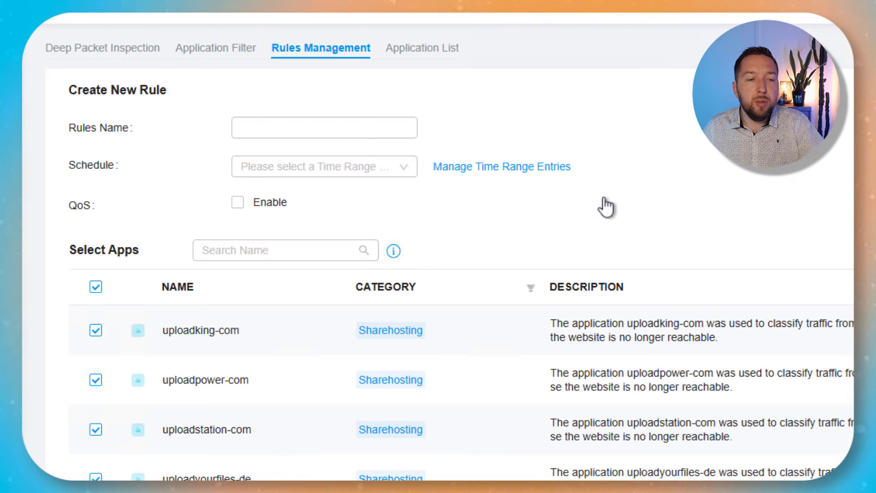
scroll(607, 202, down, 15)
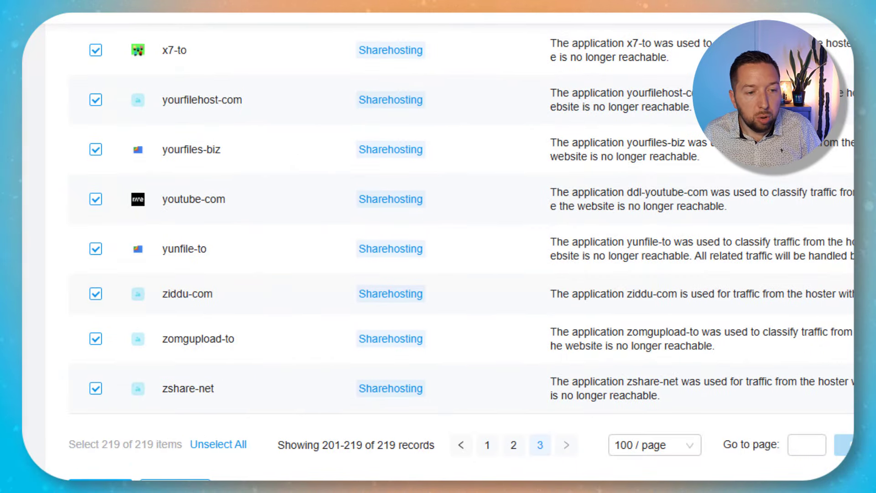
Step: Name the rule "App partage de fichiers", set its schedule to H24 and save it
scroll(260, 381, up, 15)
click(284, 42)
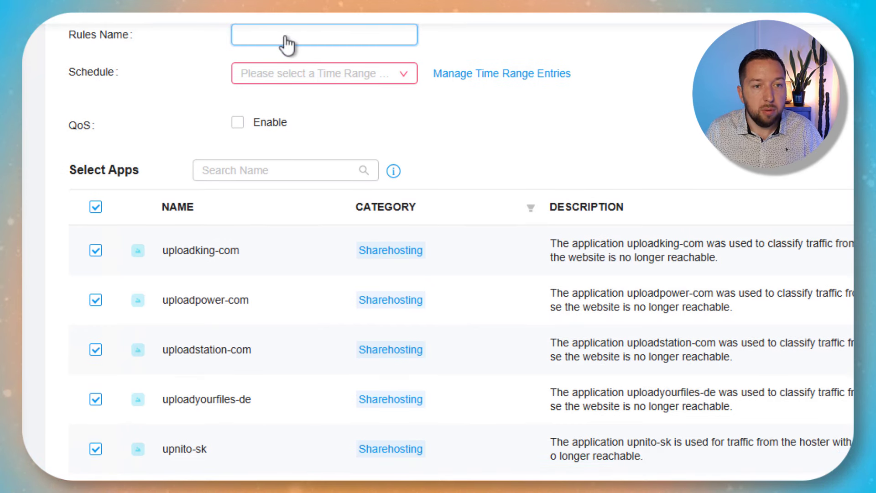
text(App partage d)
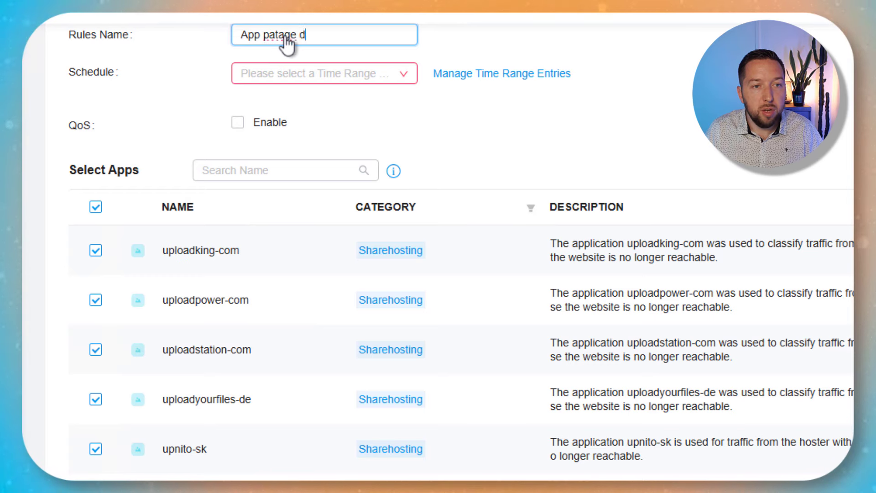
text(e fichiers)
click(382, 75)
click(260, 129)
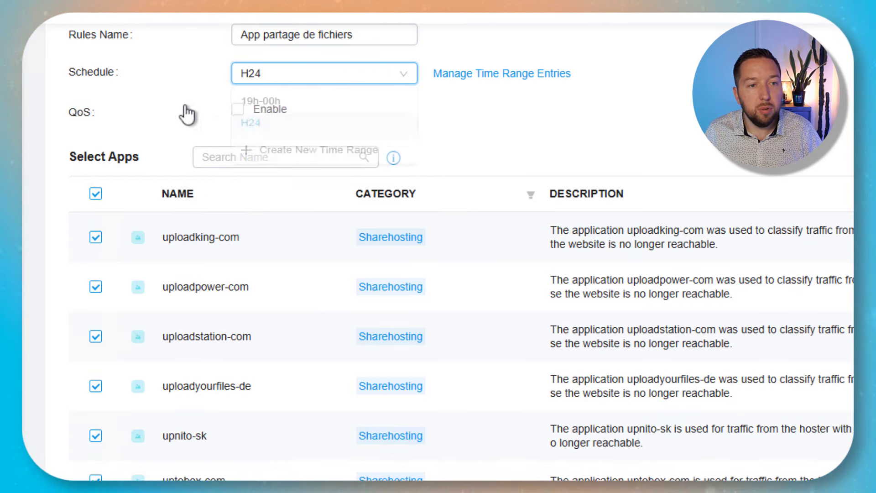
scroll(466, 245, down, 15)
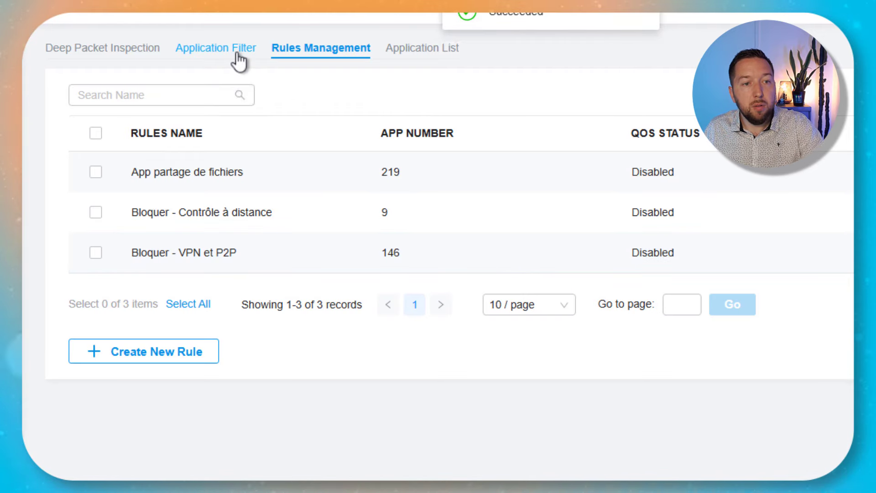
Step: Add the "App partage de fichiers" rule to the "Restriction LAN" application filter and apply the change
click(239, 62)
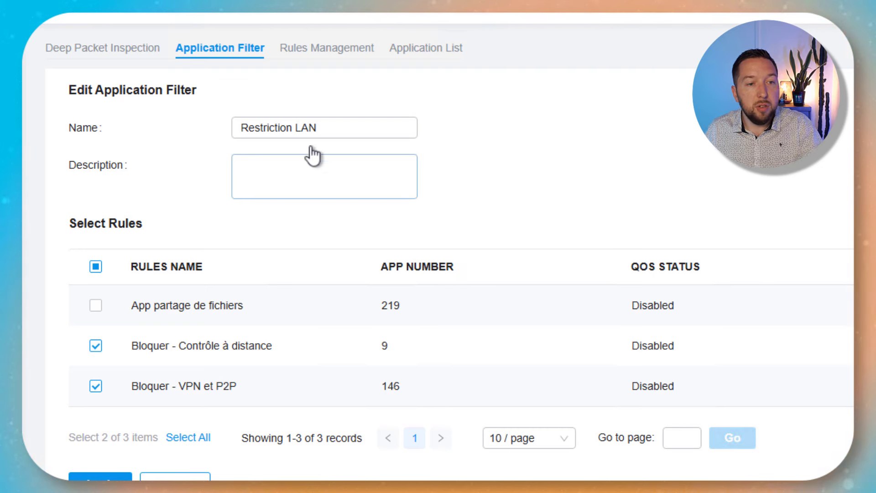
click(95, 306)
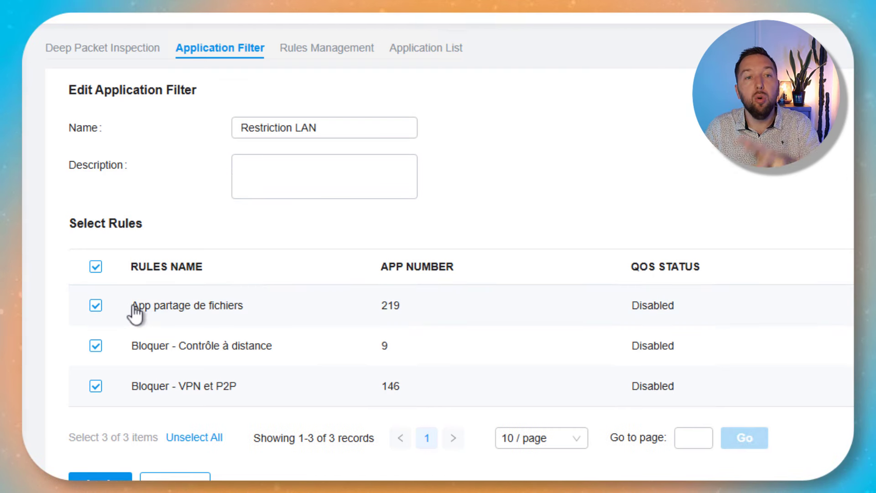
click(114, 477)
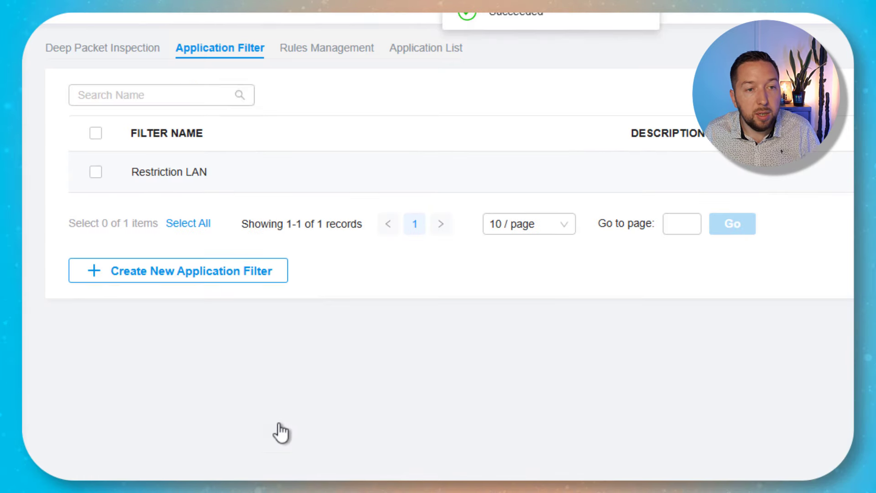
Step: Open the Deep Packet Inspection settings and examine which network the filter is assigned to under Assign Restriction
click(127, 50)
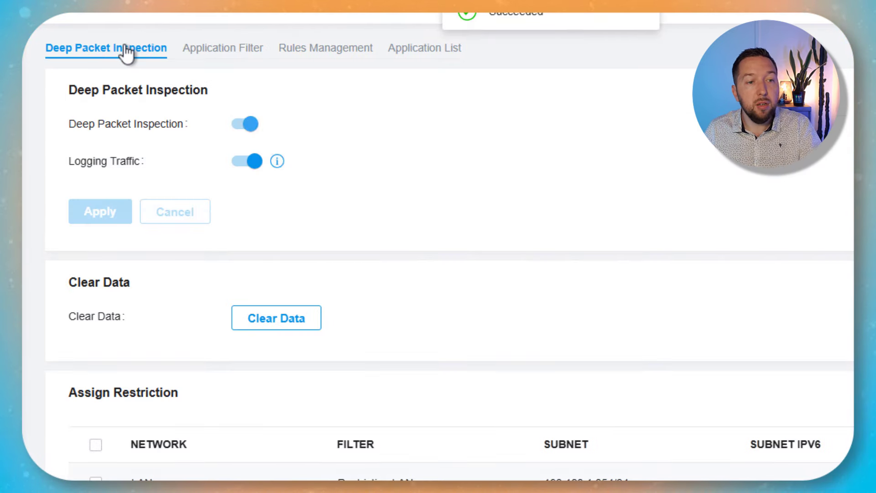
scroll(238, 475, down, 2)
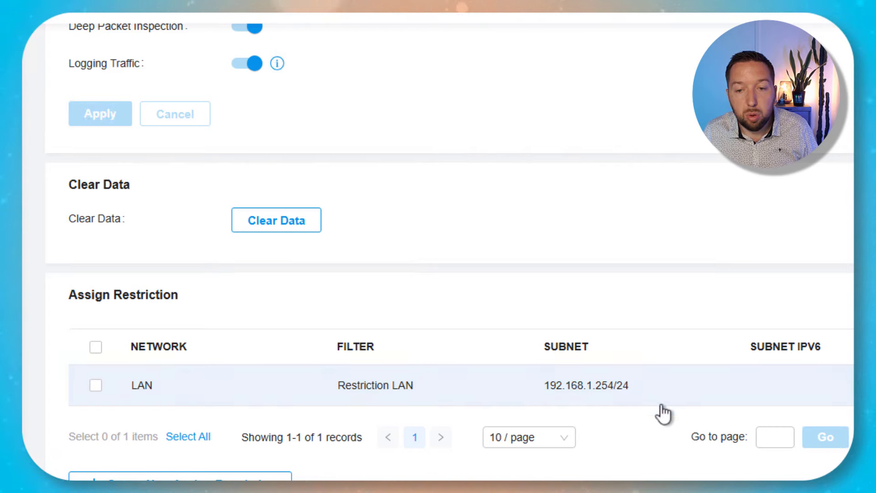
Step: Examine the network and filter choices offered when creating a new assign restriction, and cancel without adding one
click(250, 476)
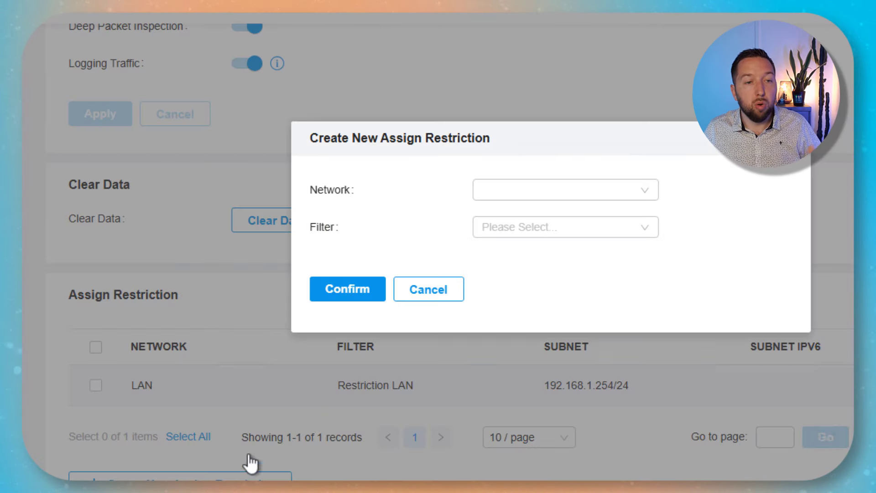
click(536, 235)
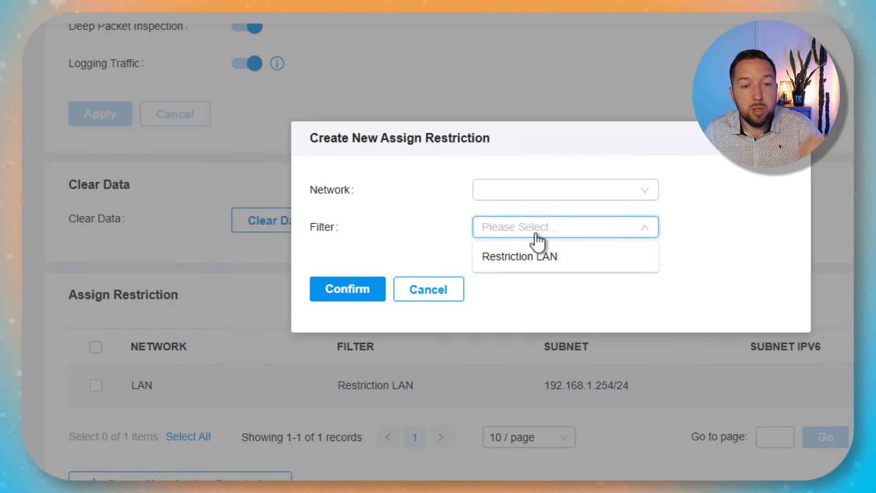
click(543, 200)
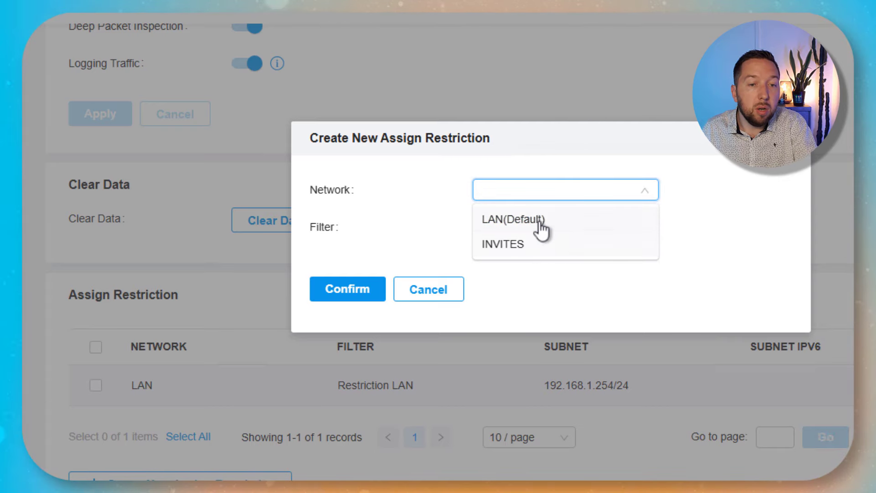
click(593, 283)
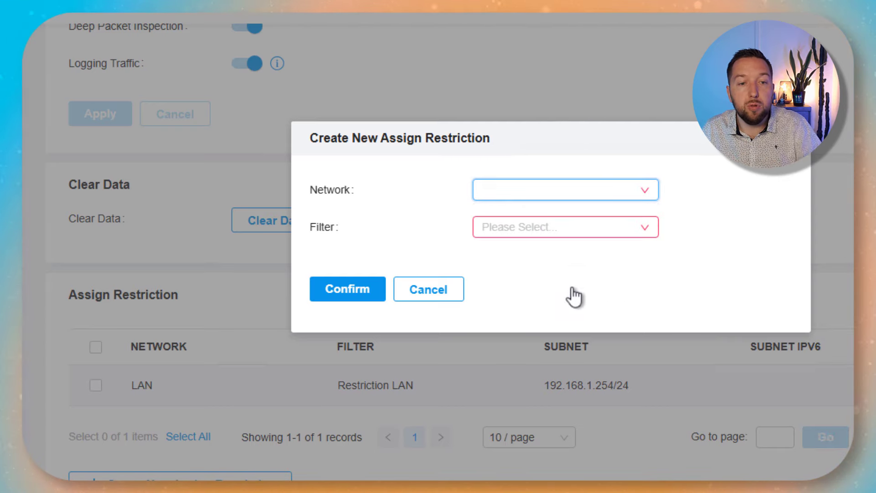
click(427, 291)
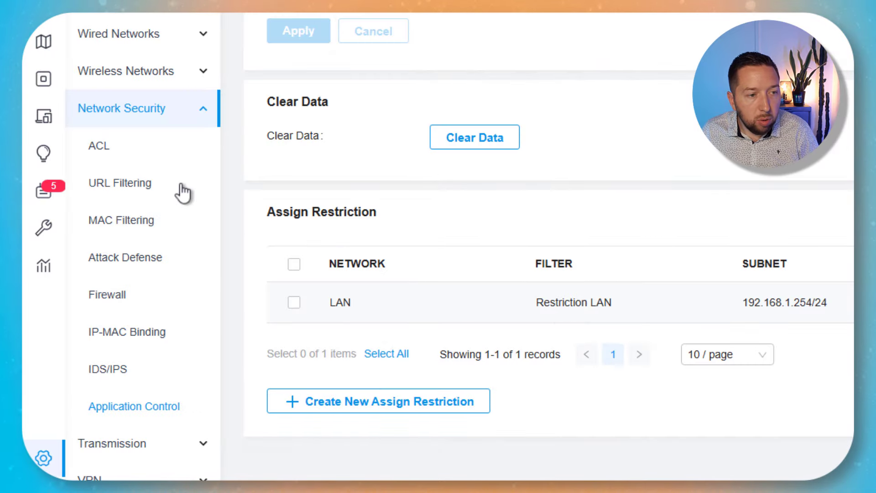
Step: Enable DNS Proxy in the Services settings with DoH as the proxy type and add a custom server named "Cloudflare"
scroll(180, 192, down, 4)
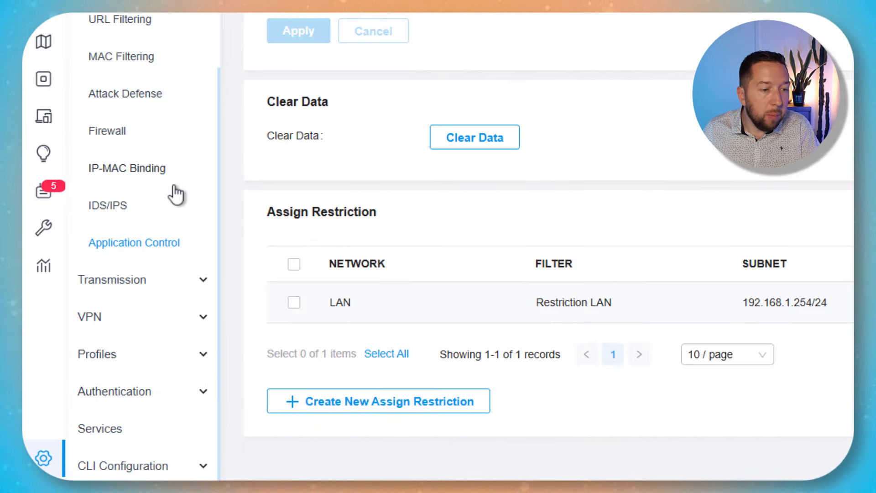
click(109, 428)
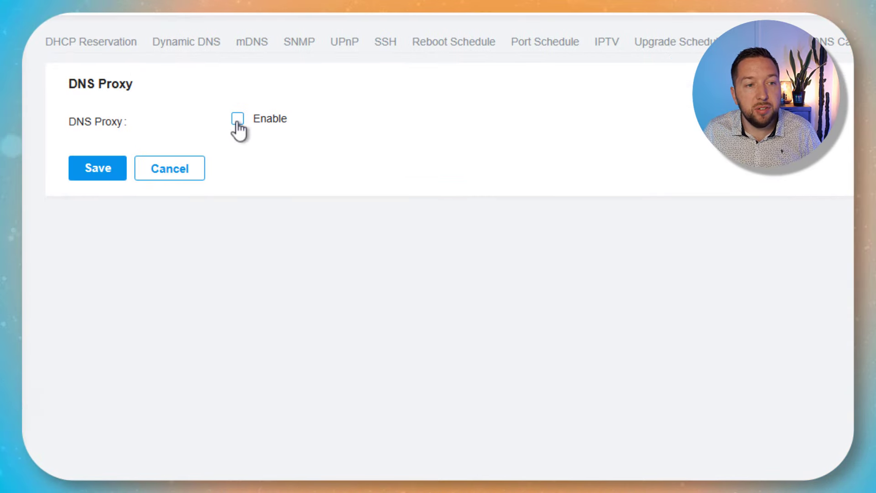
click(237, 120)
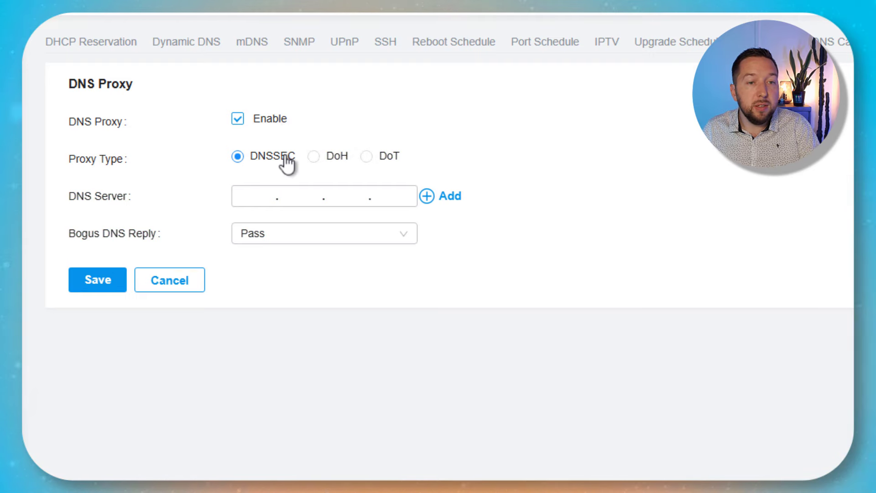
click(314, 157)
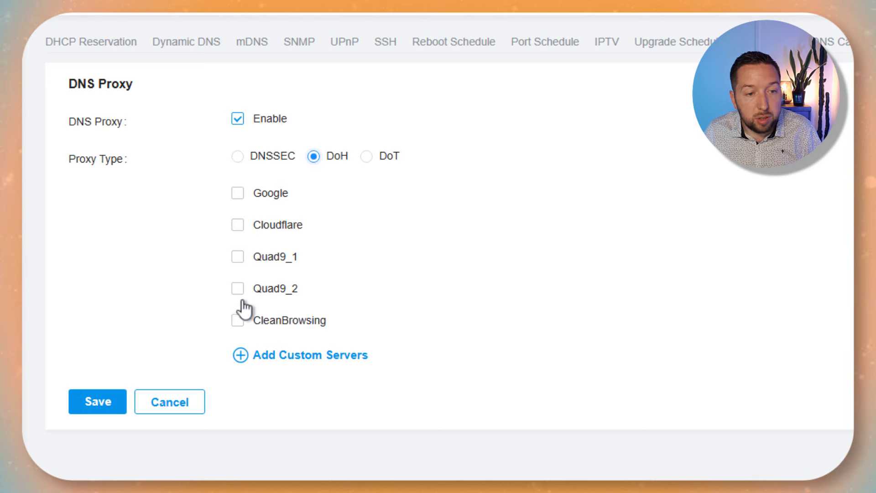
click(315, 349)
click(276, 358)
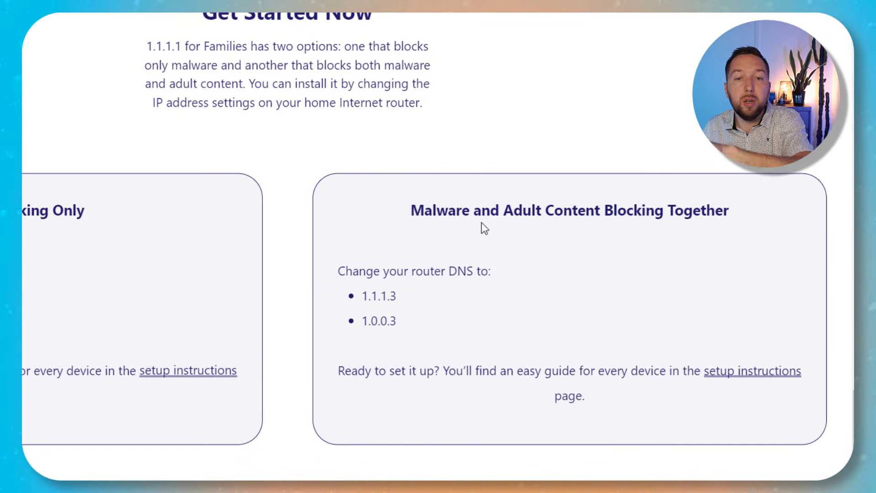
Step: On the Cloudflare website, open the 1.1.1.1 for Families setup instructions and copy the DNS over HTTPS URL for blocking malware
click(188, 370)
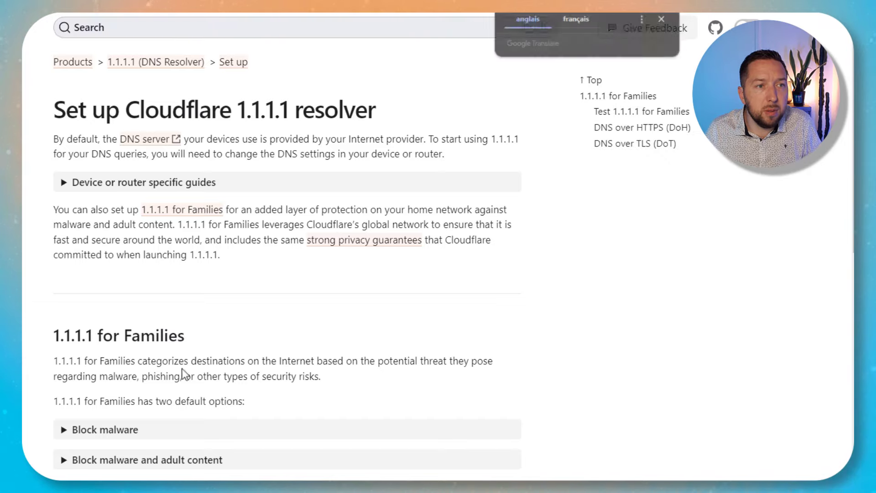
scroll(251, 373, down, 9)
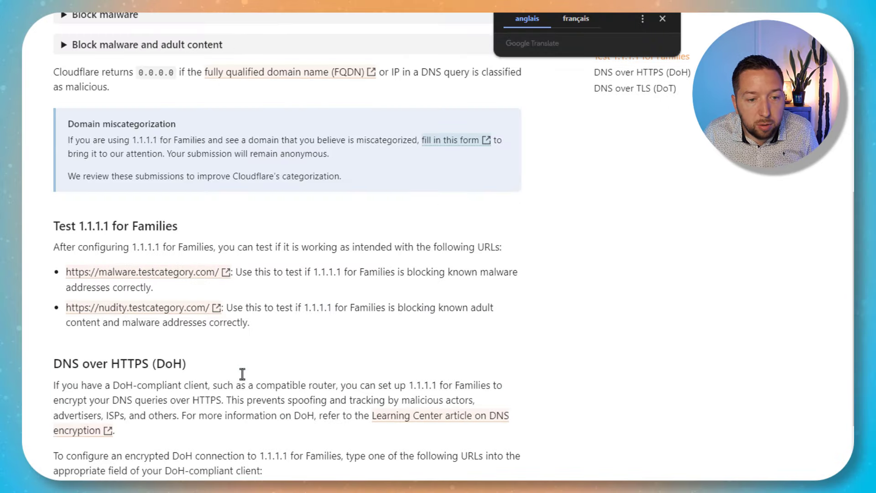
scroll(246, 408, down, 6)
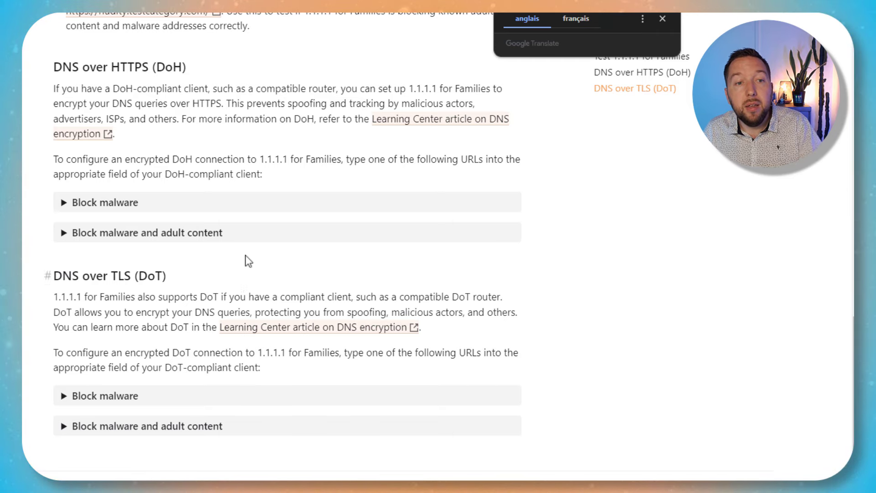
click(64, 206)
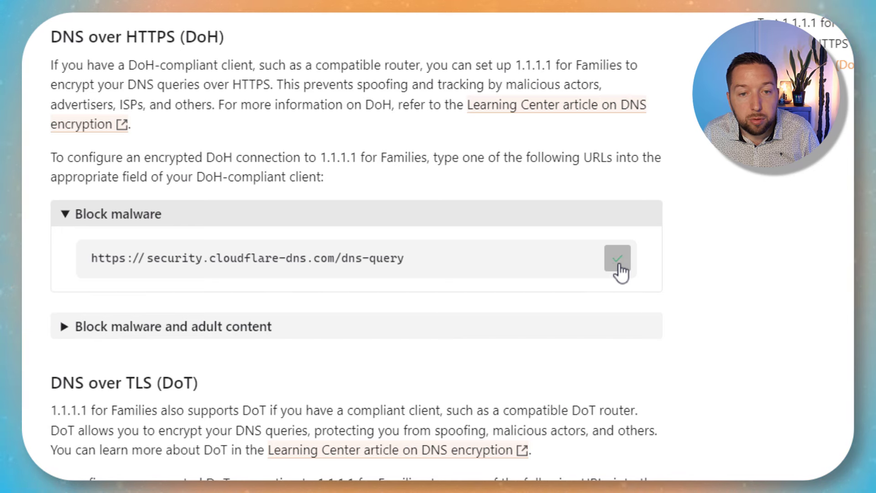
click(57, 328)
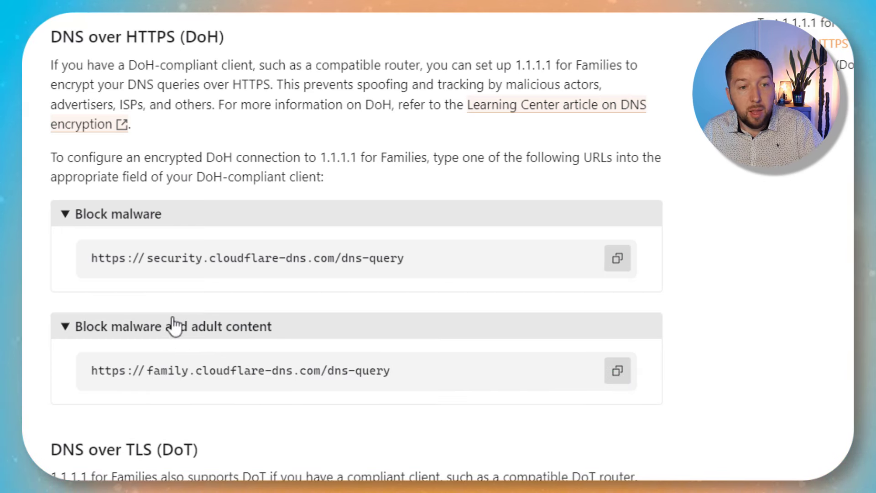
click(634, 262)
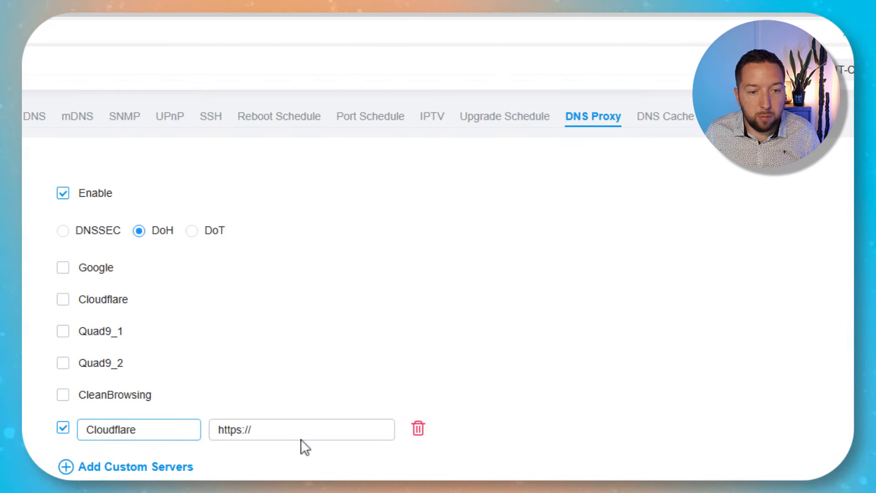
click(300, 439)
key(ctrl+v)
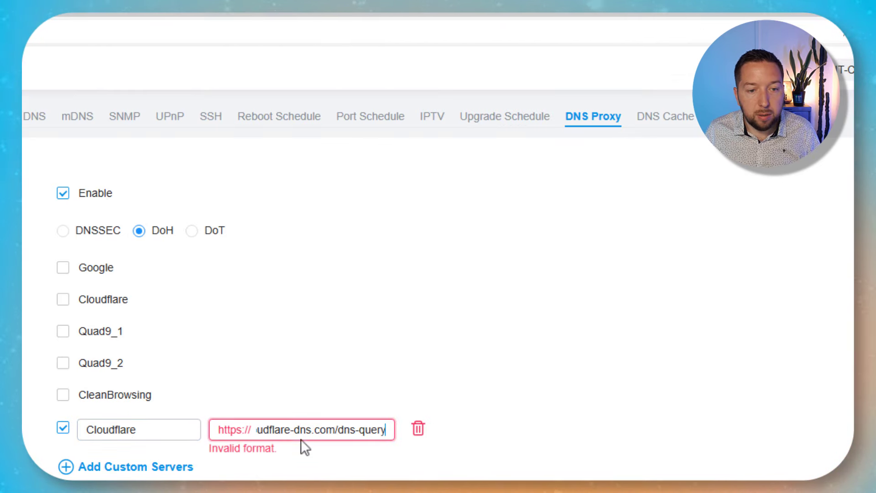
key(Home)
key(Delete)
key(Delete)
key(Delete)
key(Delete)
key(Delete)
key(Delete)
key(Delete)
key(Delete)
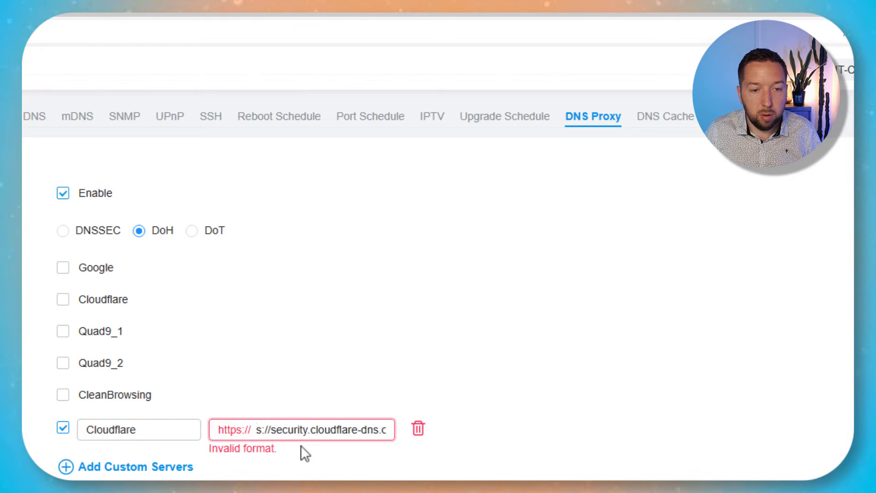
click(471, 376)
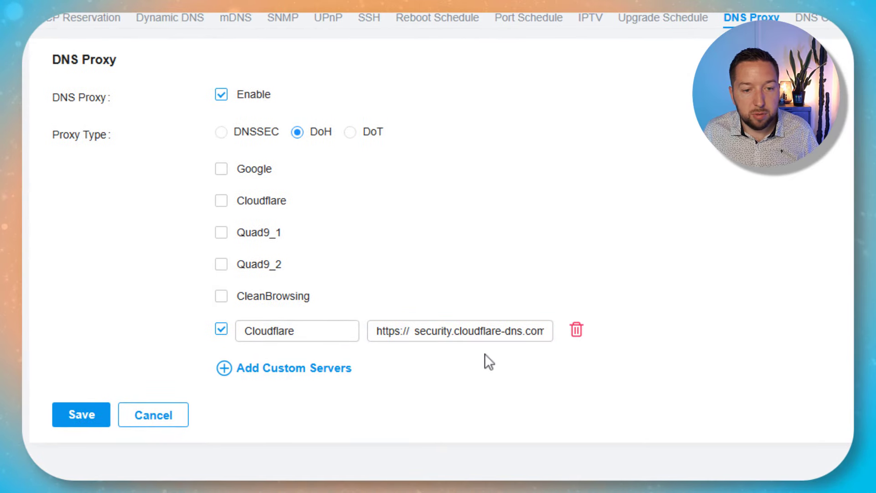
click(95, 416)
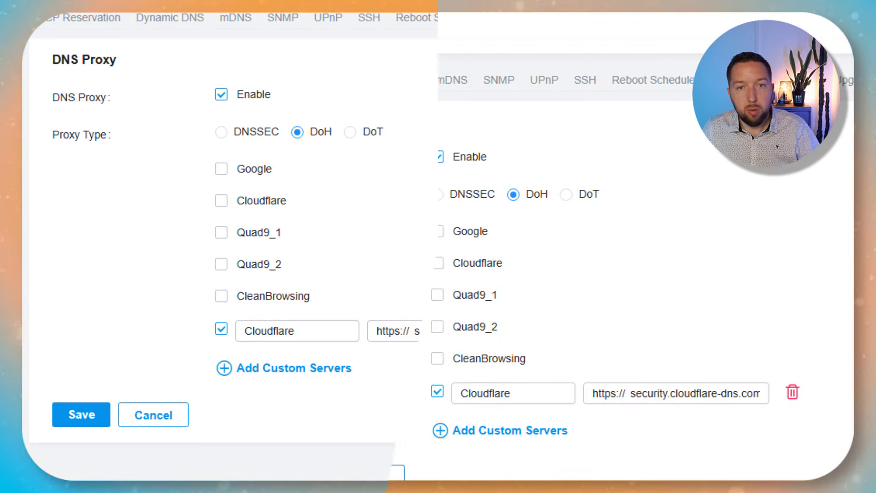
Step: Open Threat Management in Insights, examine the list of detected threats and view the details of the most recent one
mouse_move(46, 385)
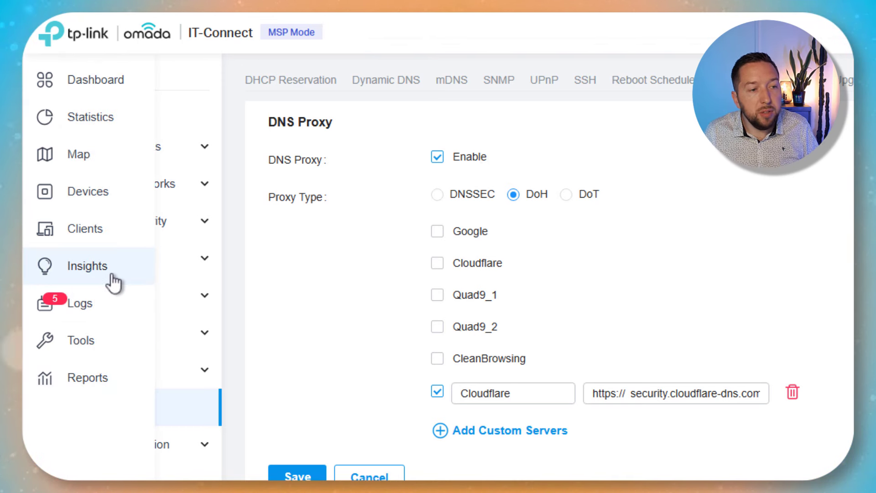
click(112, 279)
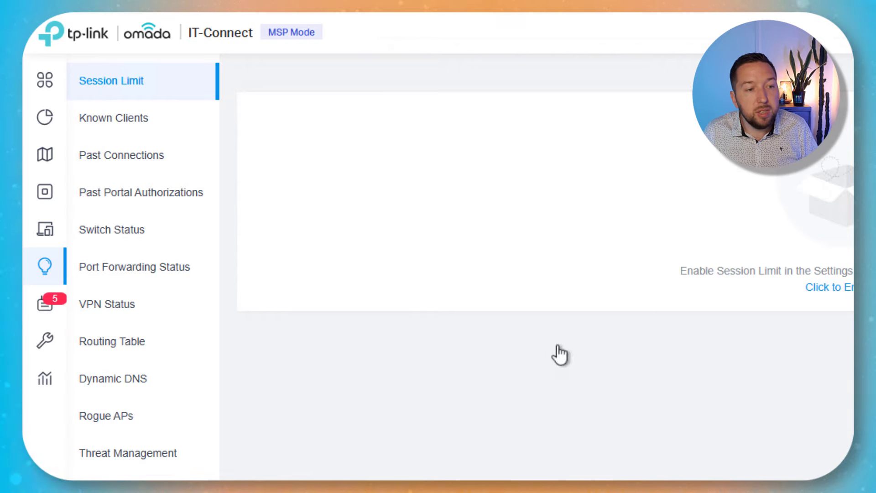
click(149, 455)
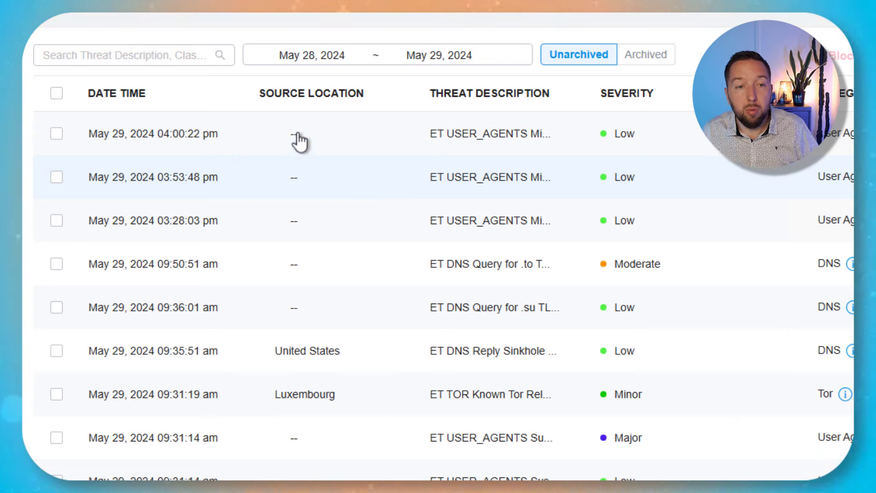
scroll(367, 240, down, 2)
scroll(367, 241, up, 2)
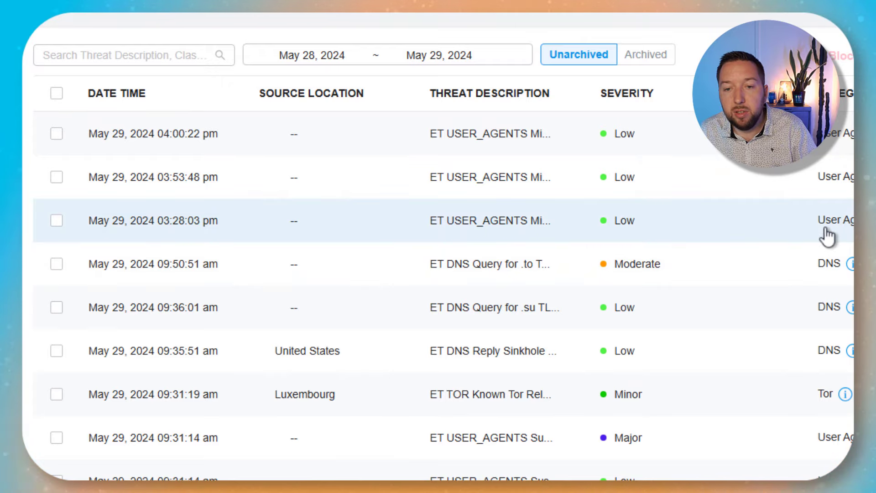
click(834, 145)
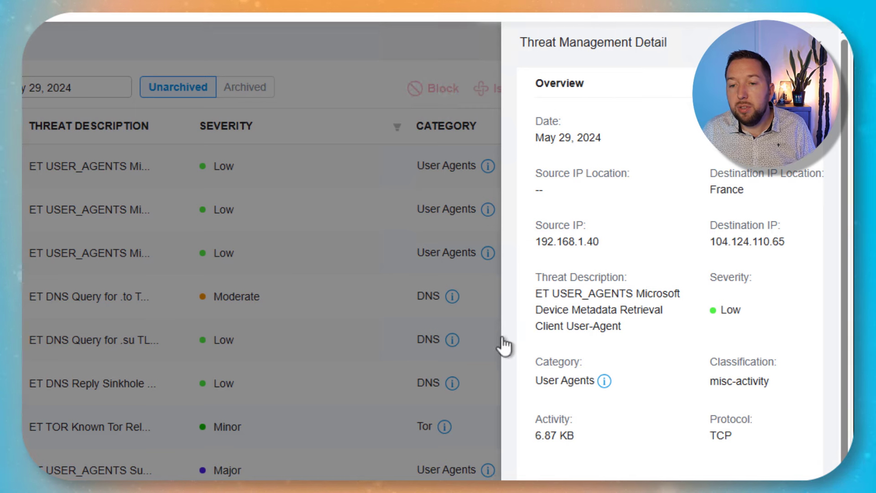
click(358, 270)
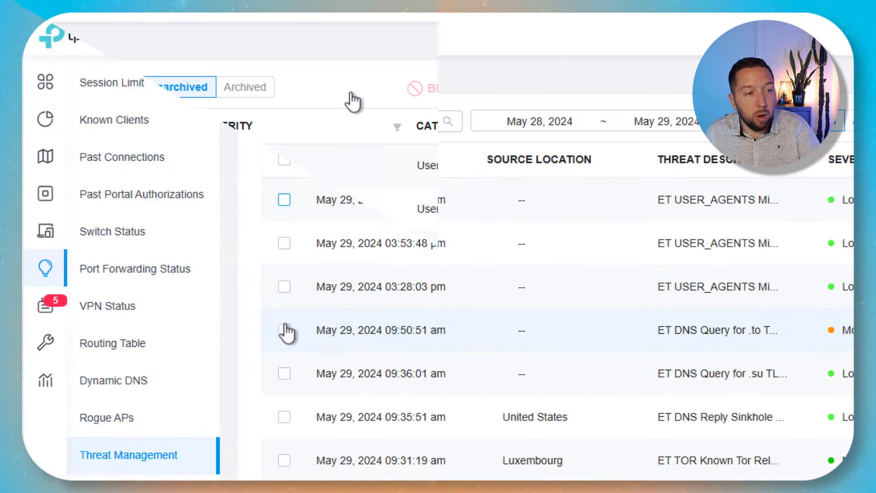
Step: Open Application Analytics in Statistics and examine the traffic overview and the per-category application breakdown
mouse_move(43, 221)
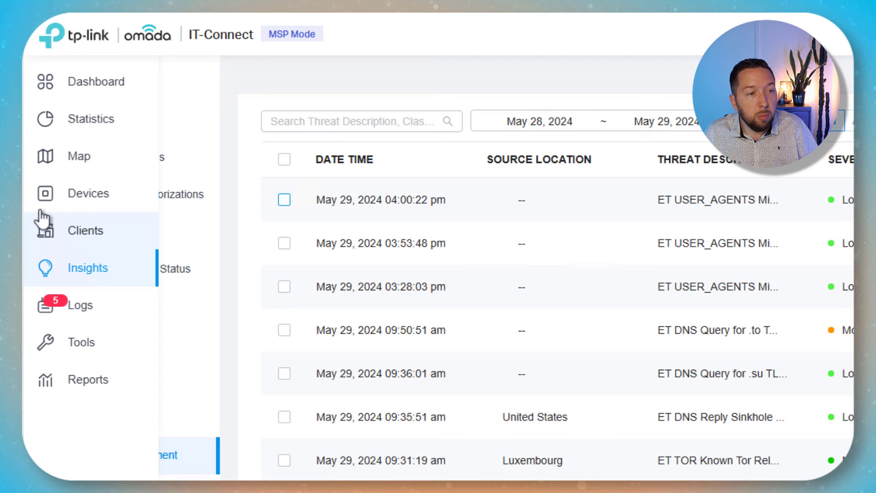
click(94, 126)
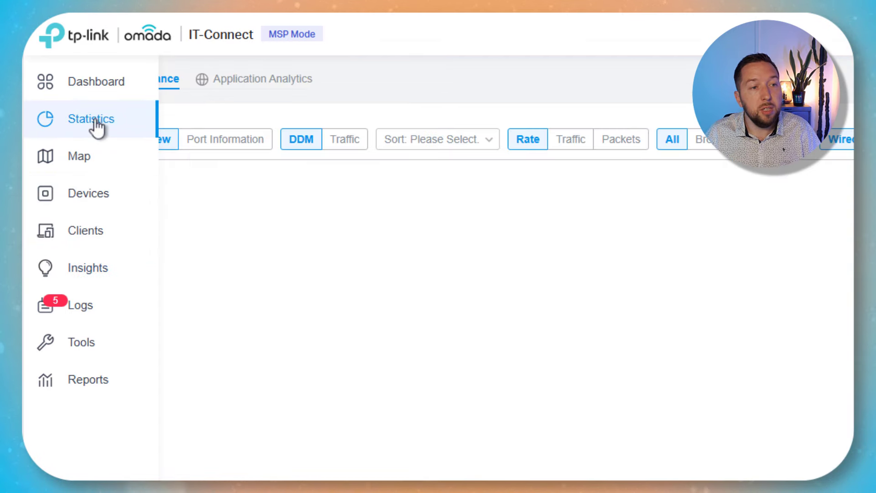
click(258, 86)
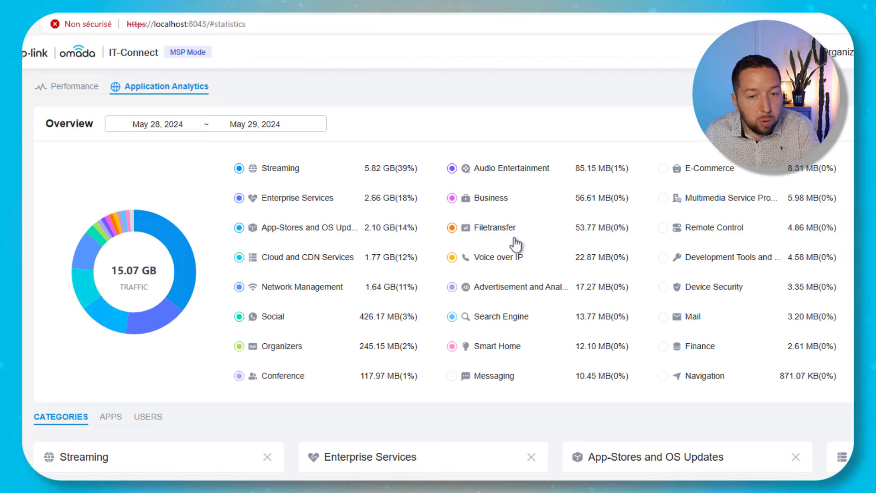
scroll(626, 273, down, 5)
scroll(594, 287, down, 1)
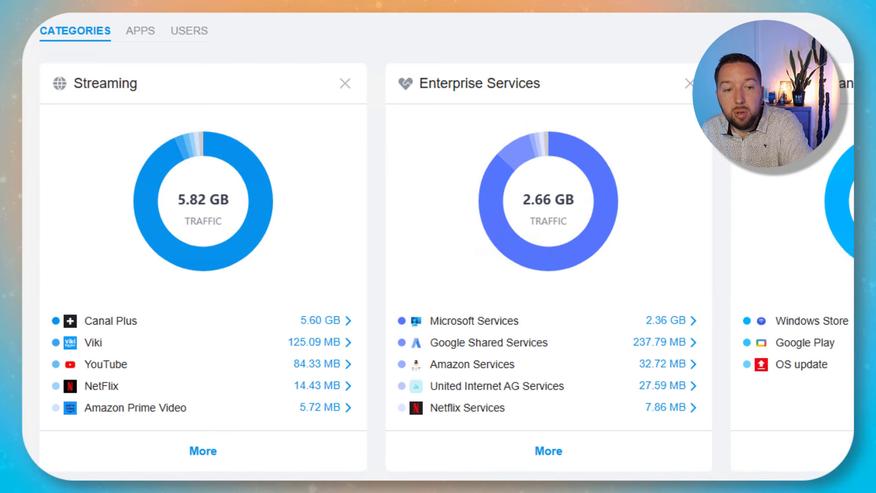
scroll(758, 340, down, 5)
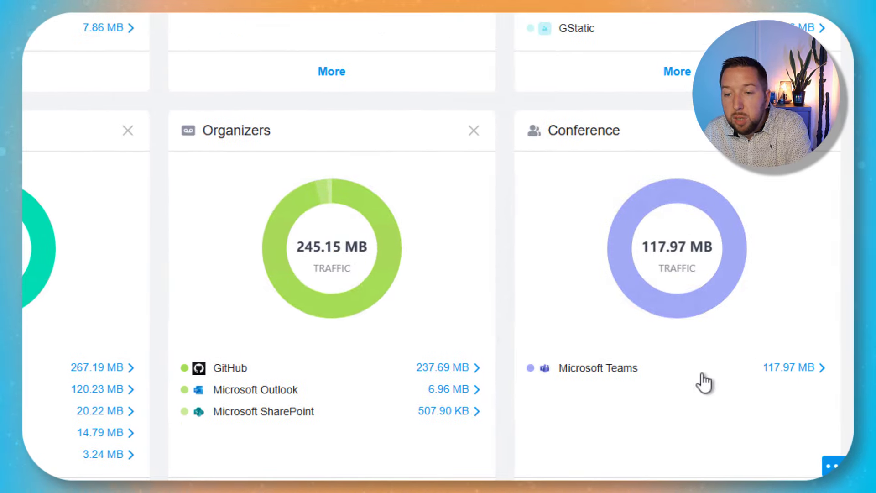
scroll(612, 389, down, 3)
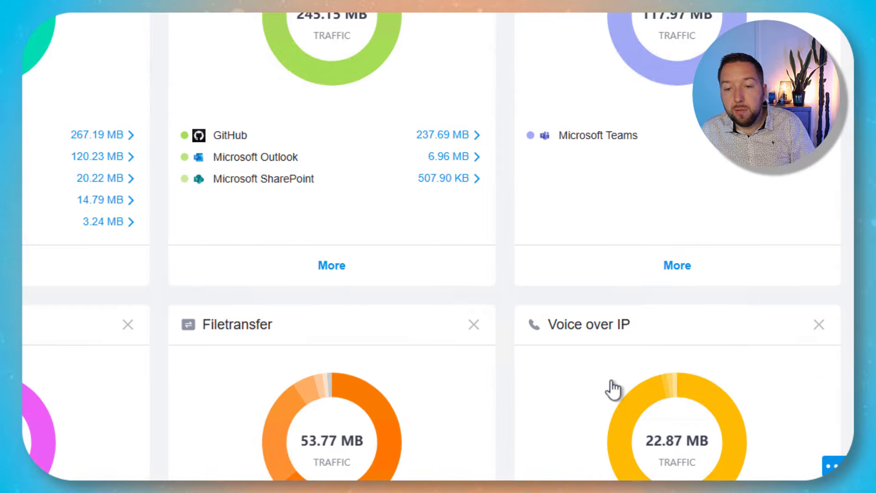
scroll(613, 389, down, 6)
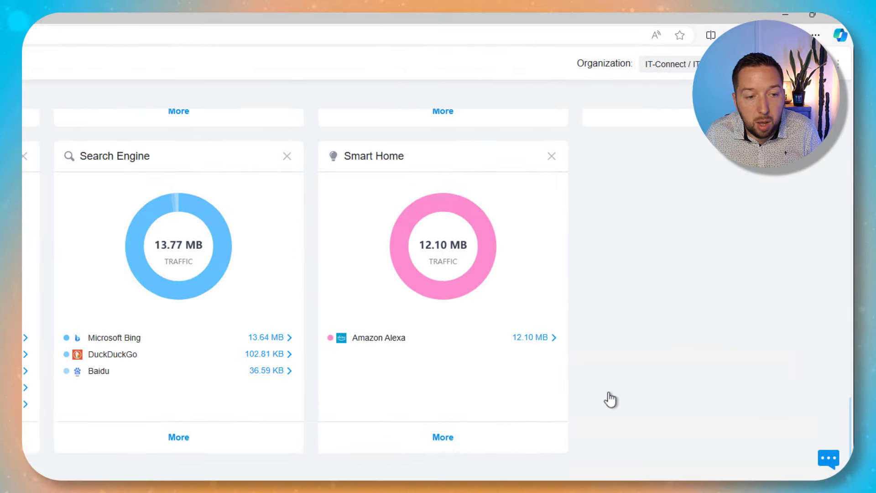
scroll(611, 399, up, 10)
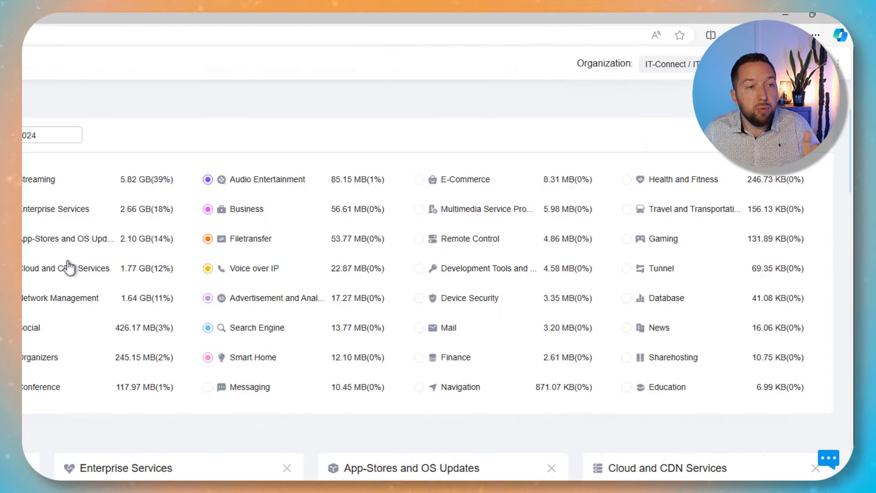
scroll(51, 315, down, 5)
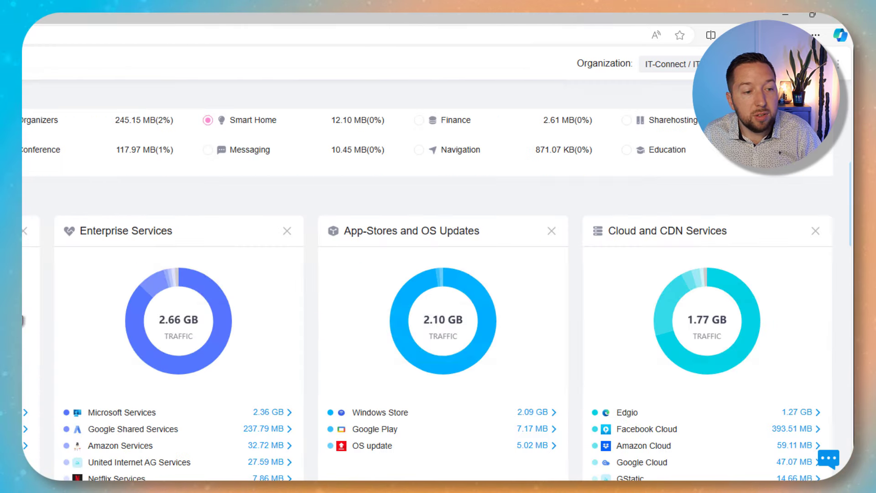
Step: Review the Application Analytics traffic by app and by user, examine one client's application breakdown, and return to the overview
click(107, 189)
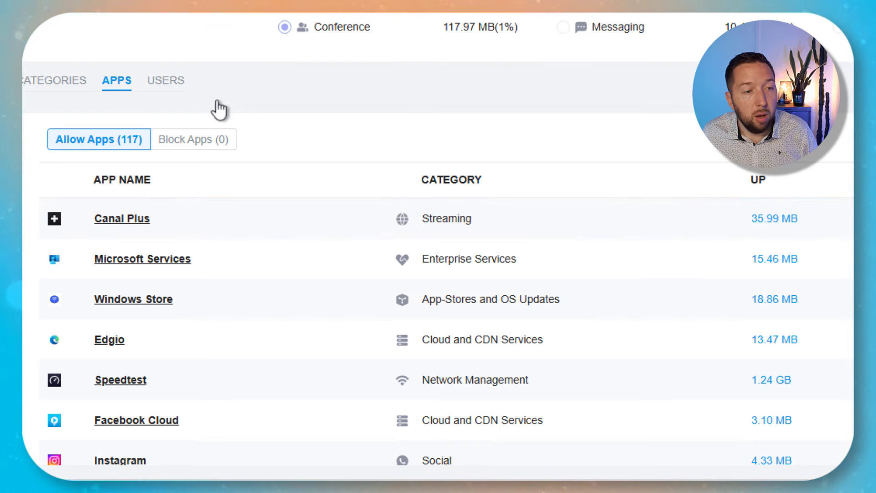
click(155, 88)
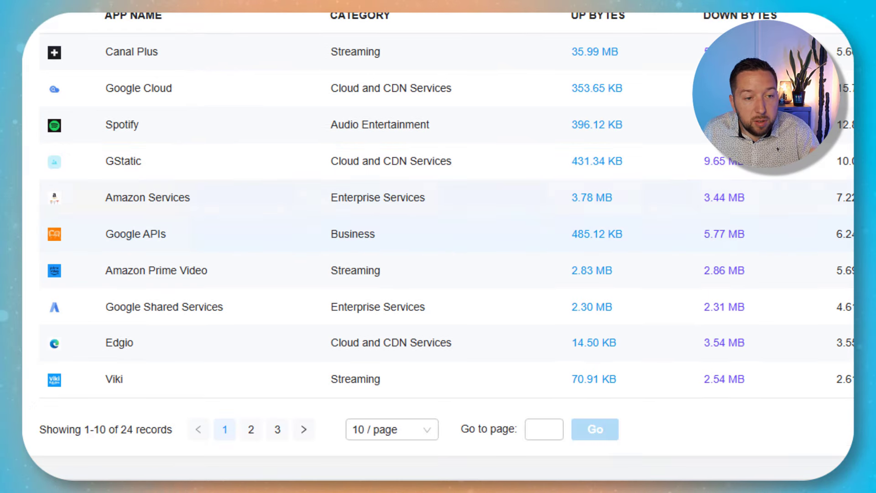
scroll(438, 246, up, 8)
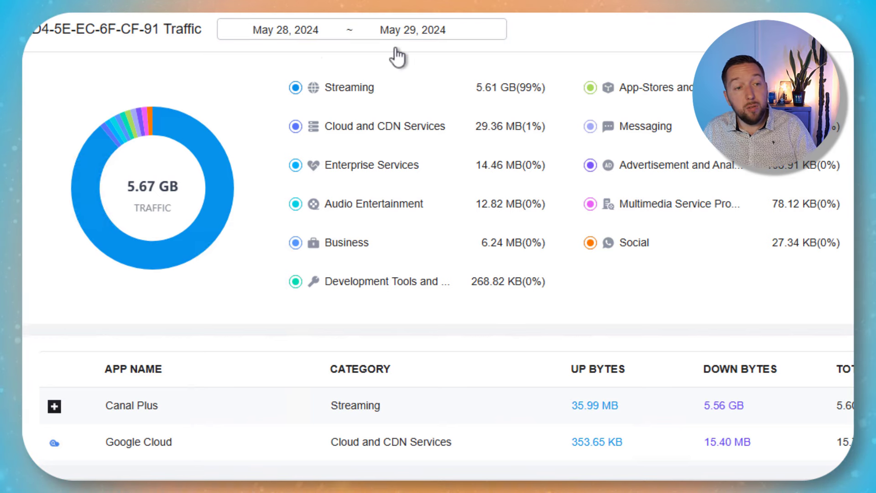
click(29, 62)
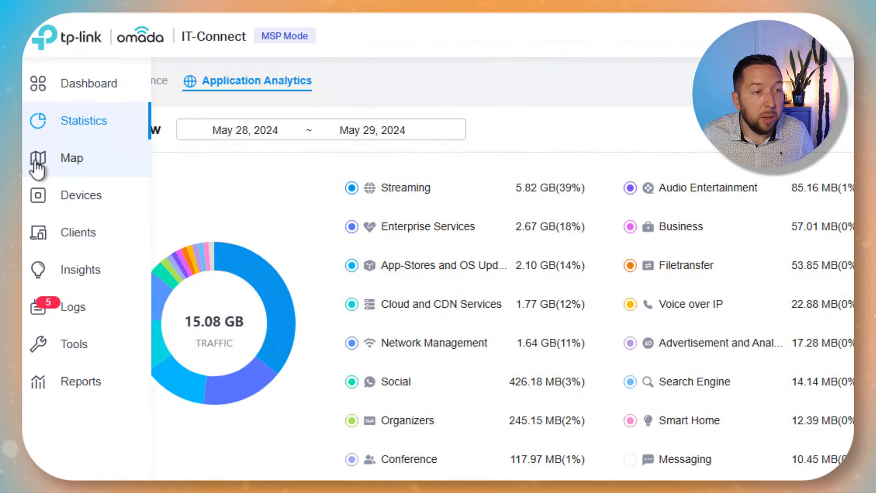
Step: Open the network topology map, expand the clients connected to the TL-SG2210P switch and open the NAS Synology DS220+ details
click(18, 139)
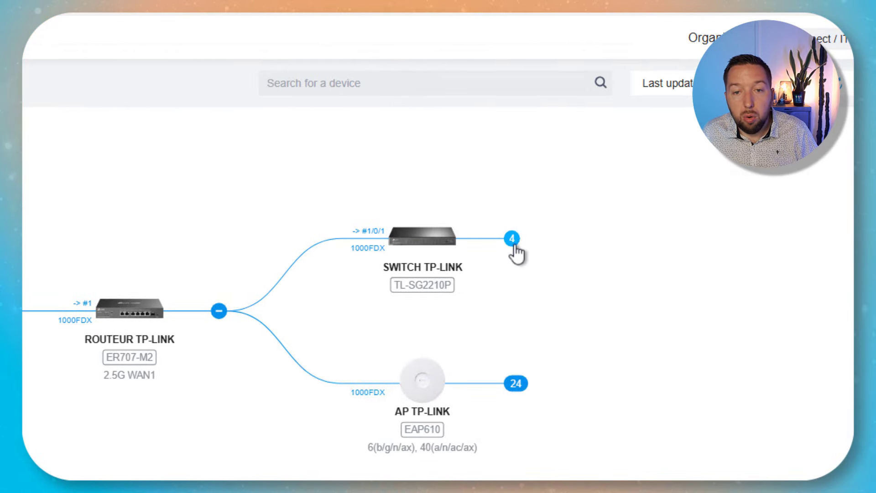
click(511, 238)
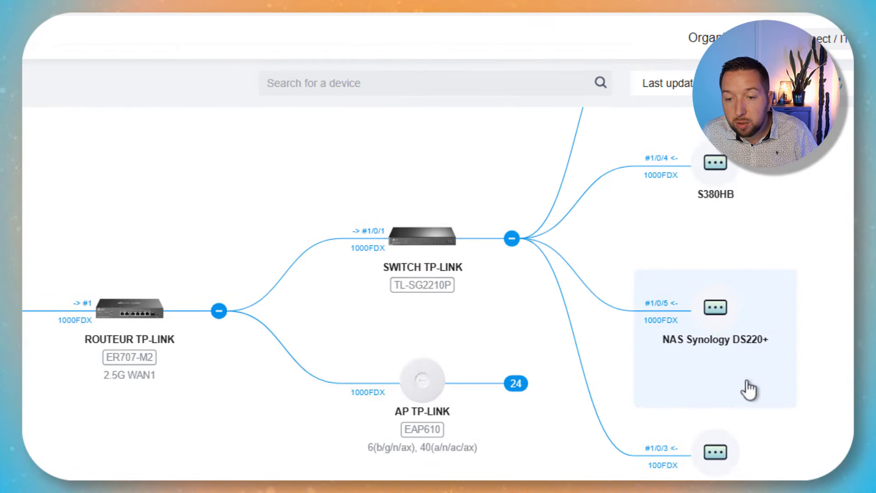
click(710, 315)
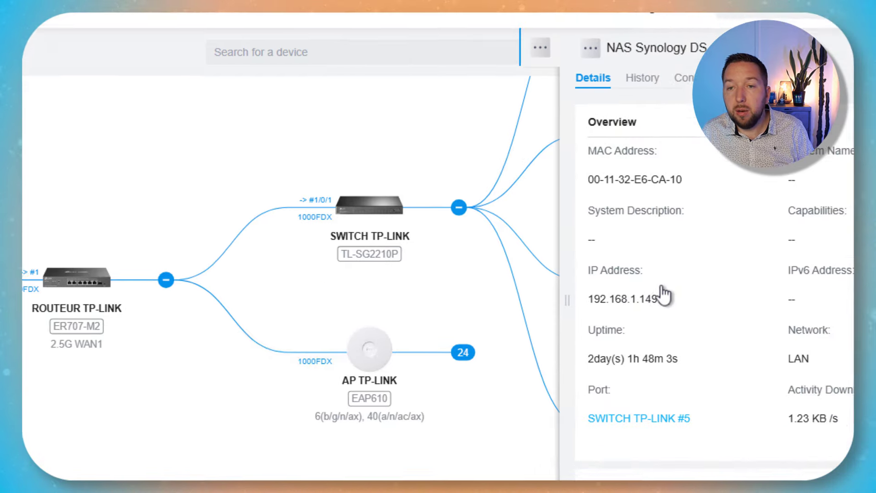
Step: Examine the NAS Synology DS220+ client's overview and its identified traffic, including the upload and download amounts per application
scroll(612, 276, down, 5)
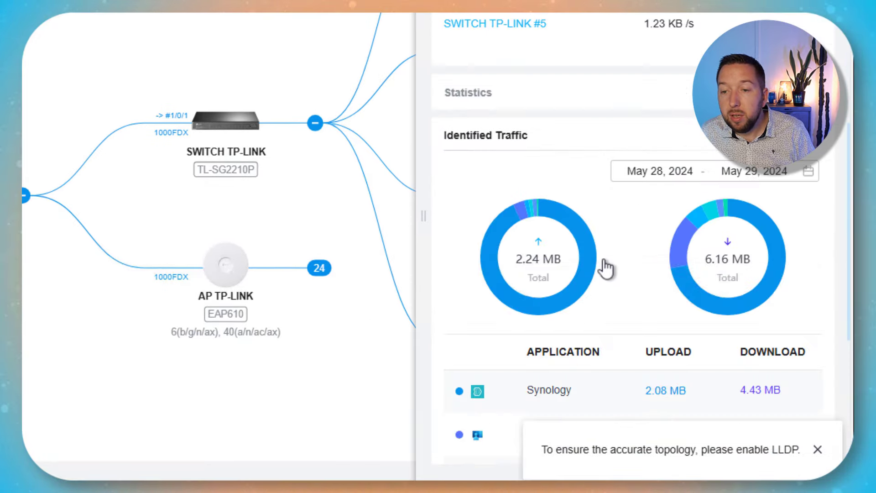
scroll(606, 270, down, 3)
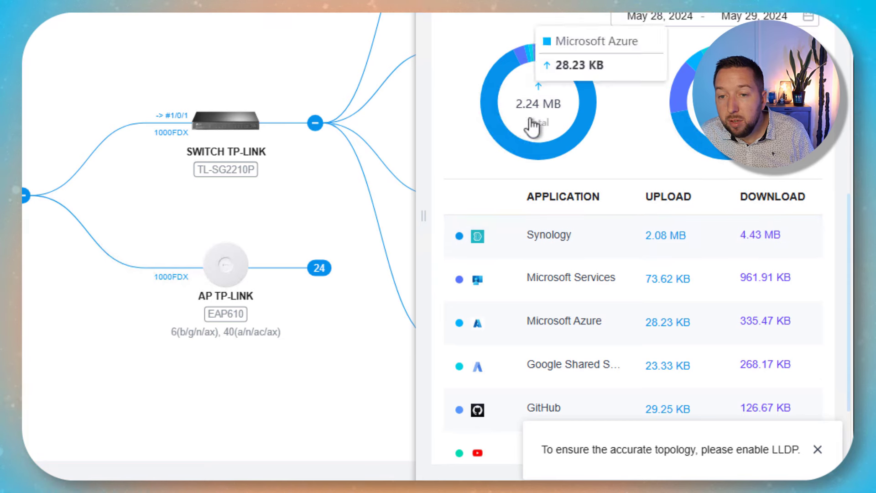
scroll(502, 109, up, 2)
scroll(671, 190, down, 2)
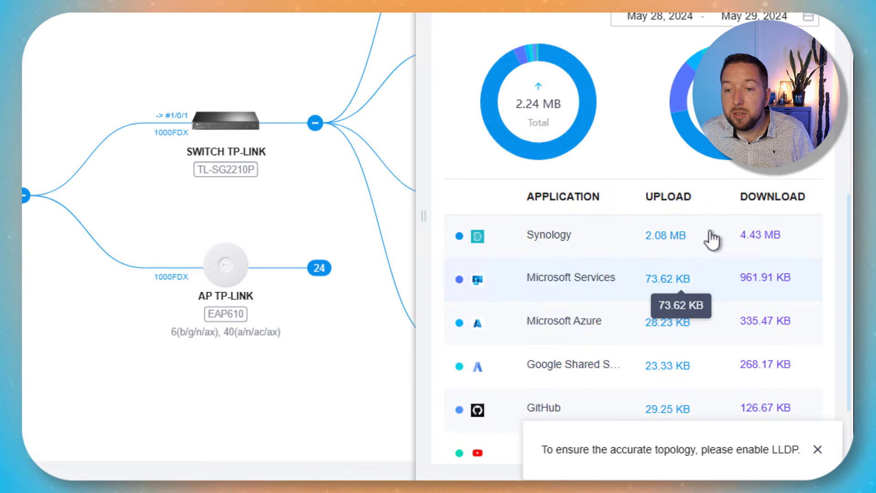
scroll(662, 315, down, 2)
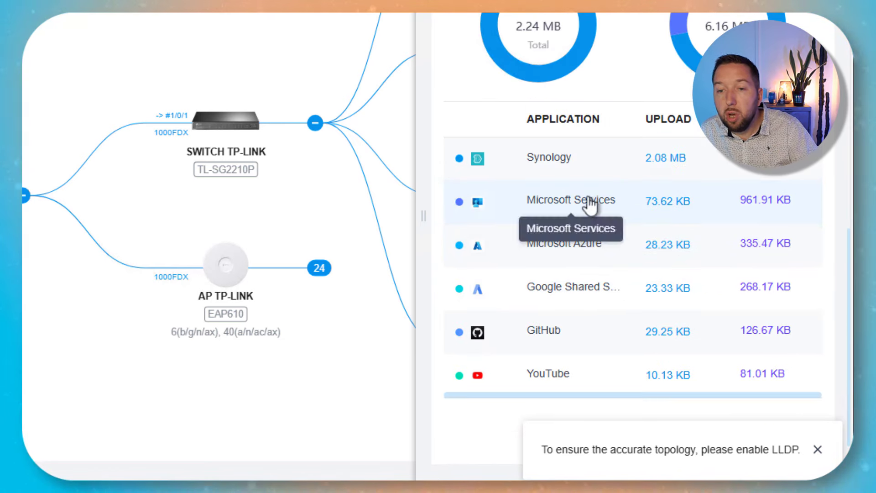
scroll(625, 265, down, 1)
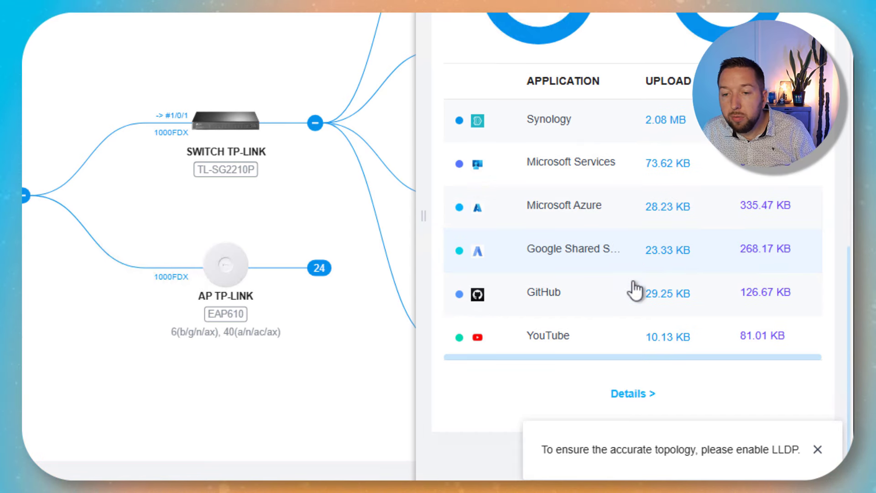
scroll(612, 270, up, 10)
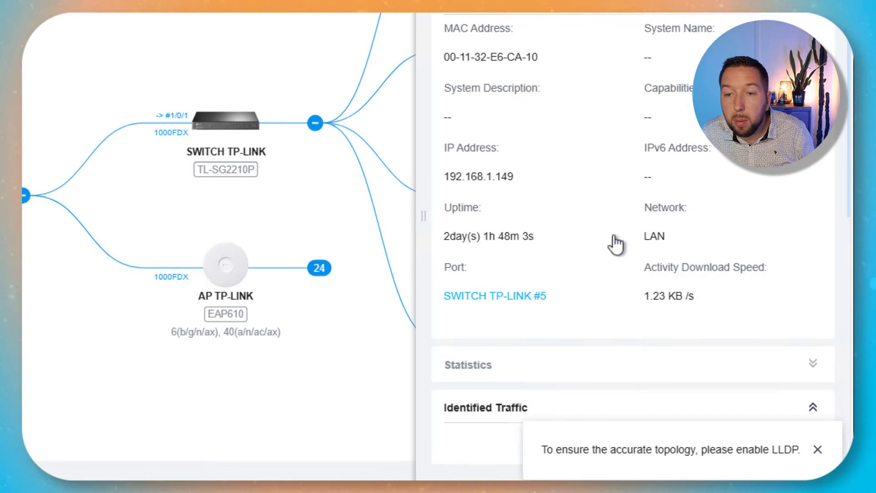
scroll(607, 256, down, 5)
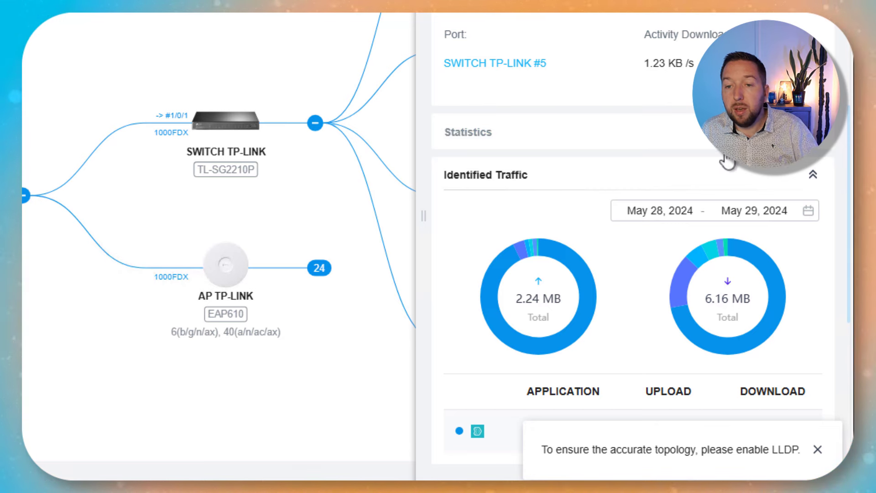